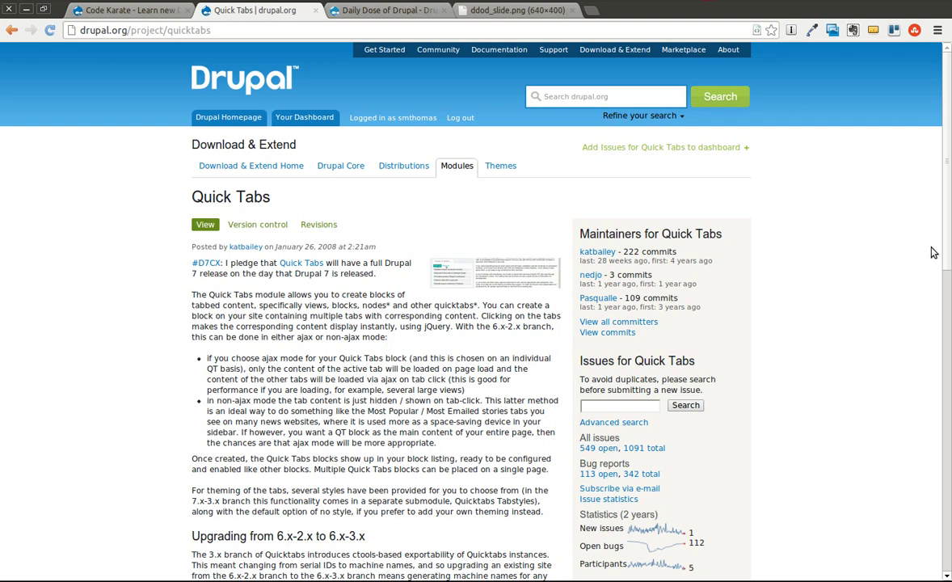
Look over the Quick Tabs project page, then return to the Code Karate site
left_click(374, 14)
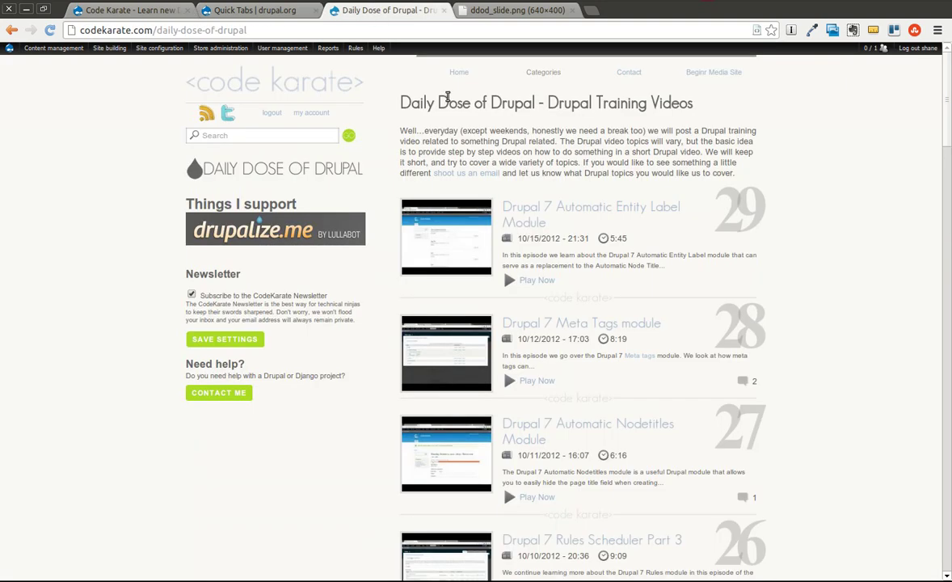
left_click(215, 11)
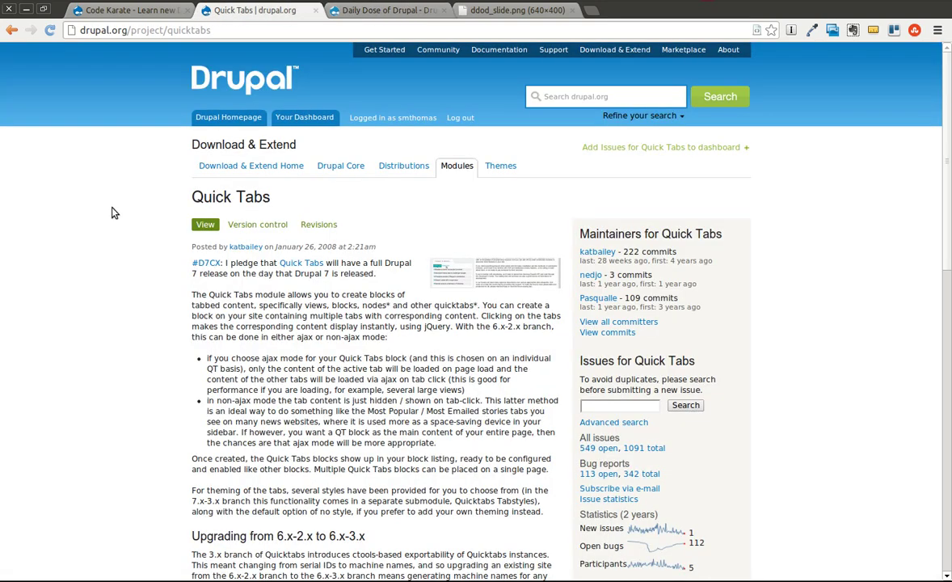
scroll(114, 213, "down", 2)
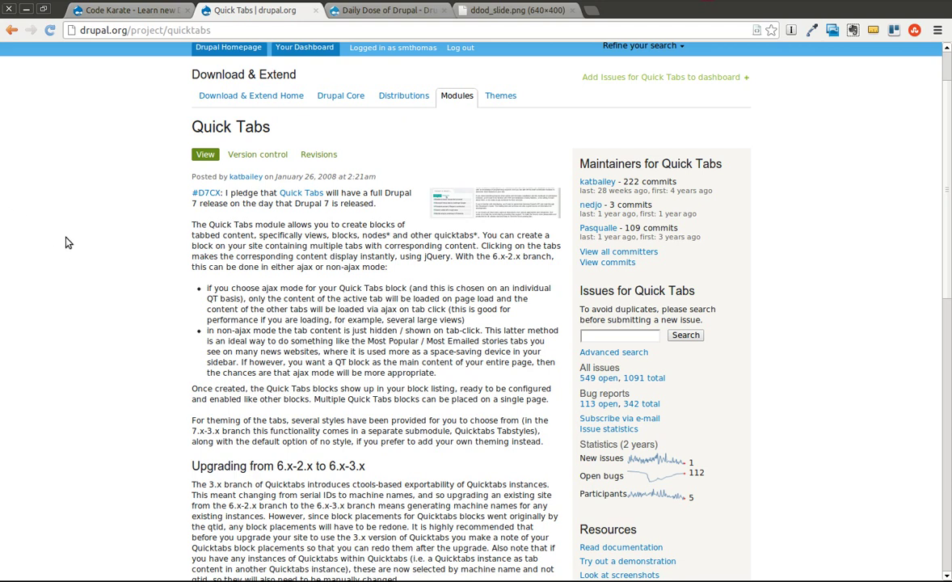
scroll(113, 236, "down", 1)
scroll(111, 234, "down", 2)
scroll(175, 233, "up", 4)
left_click(110, 15)
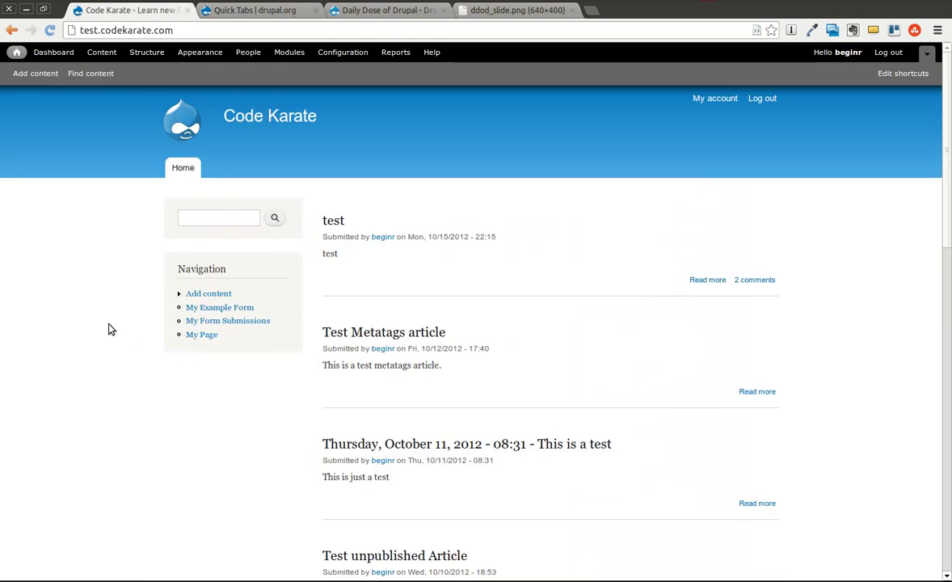
Download the module in Terminal with 'drush dl quicktabs'
key("alt+Tab")
type("drush dl quicktabs")
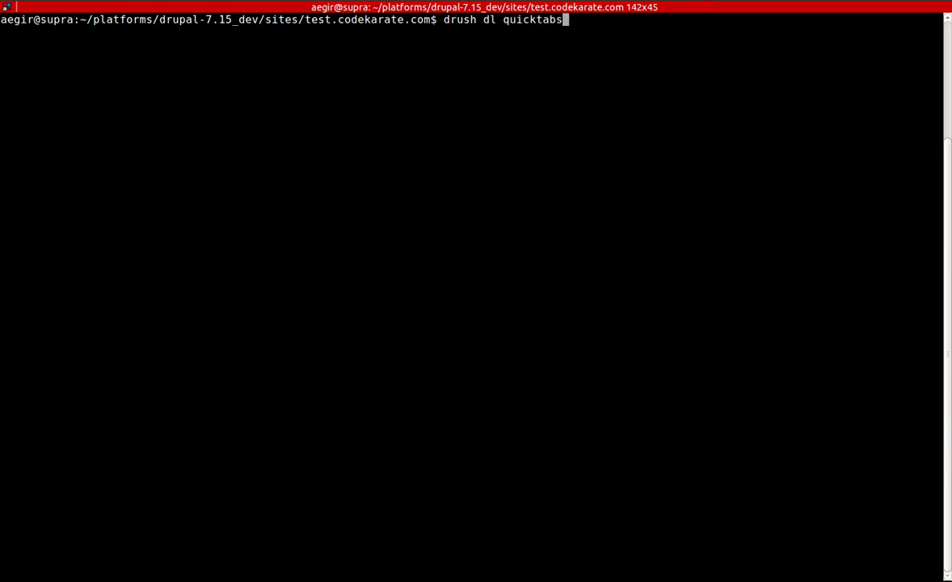
key("Return")
left_click(713, 1)
left_click(731, 27)
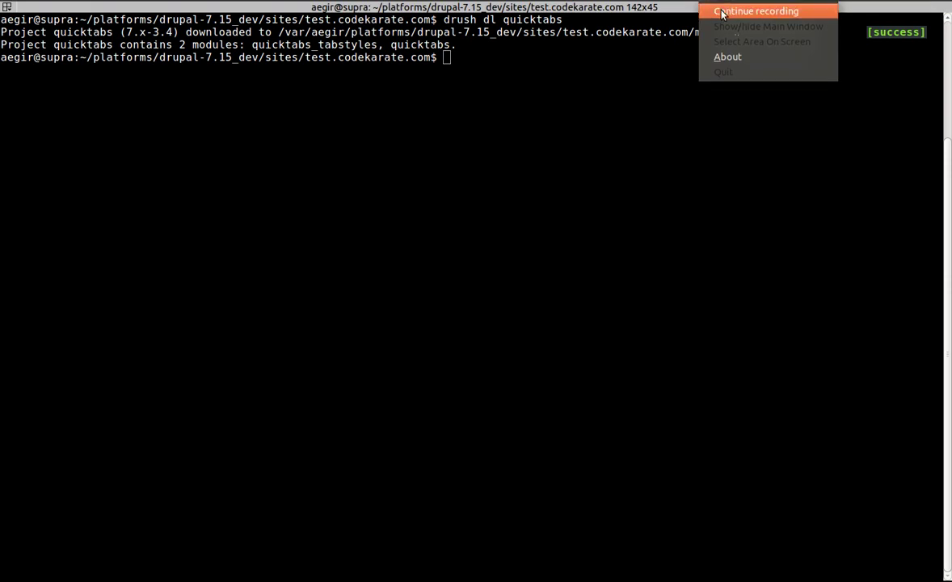
left_click(716, 10)
Enable the Quicktabs and Quicktabs Styles modules on the Modules page and save the configuration
key("alt+Tab")
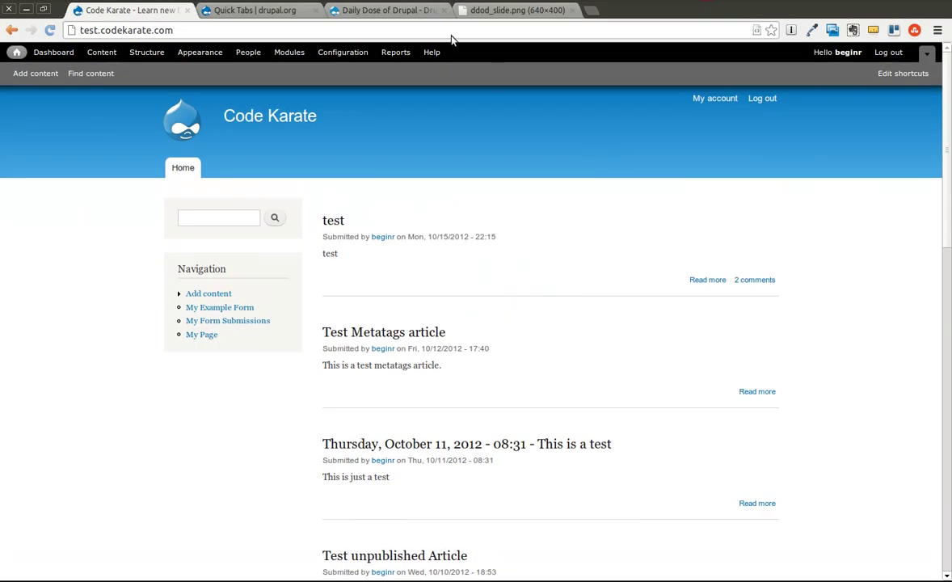
left_click(292, 53)
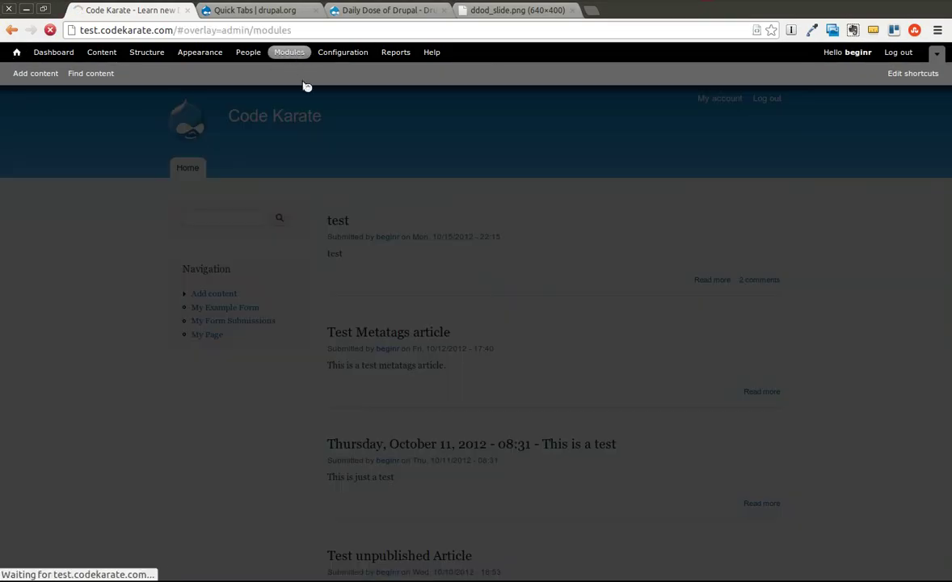
key("ctrl+f")
type("quicktbs")
key("BackSpace")
key("BackSpace")
type("a")
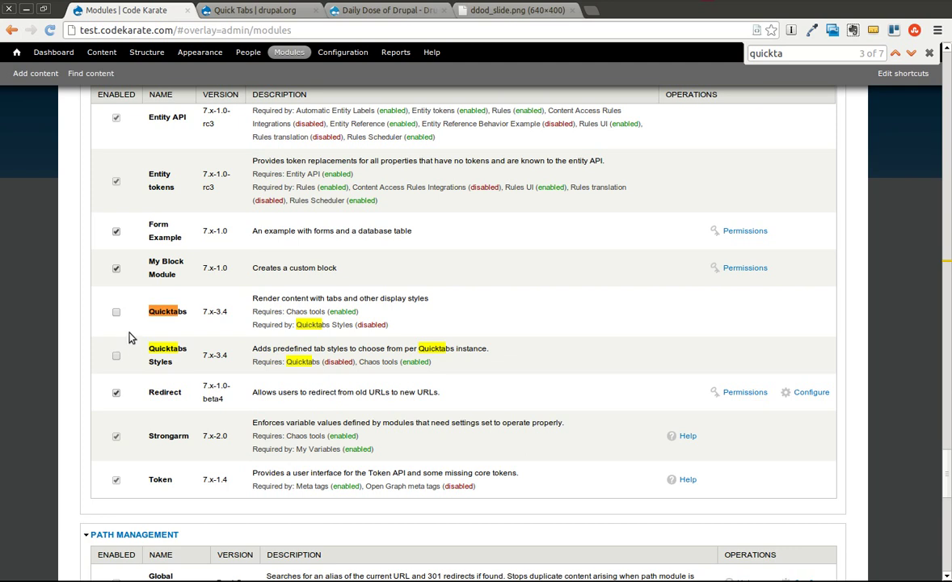
left_click(115, 313)
left_click(116, 356)
scroll(140, 356, "down", 10)
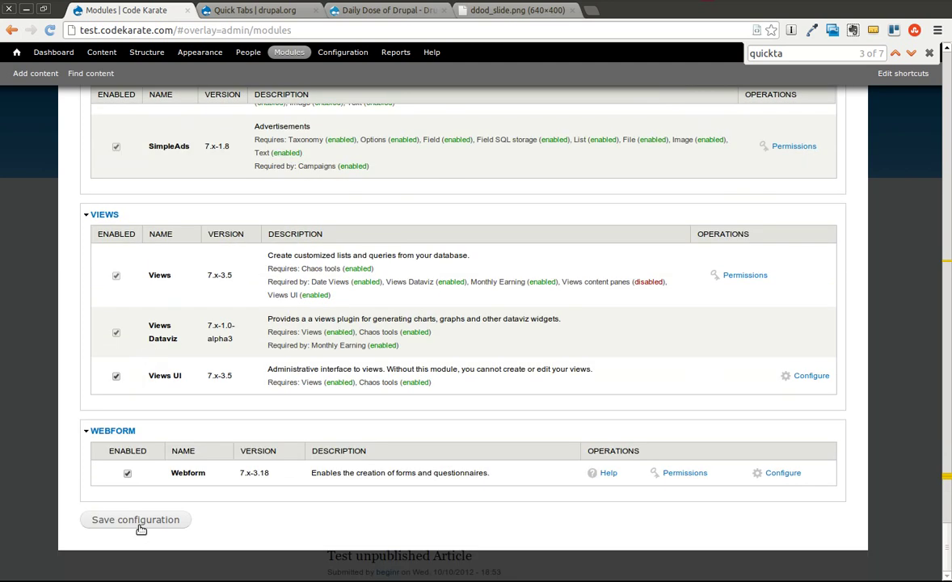
left_click(139, 529)
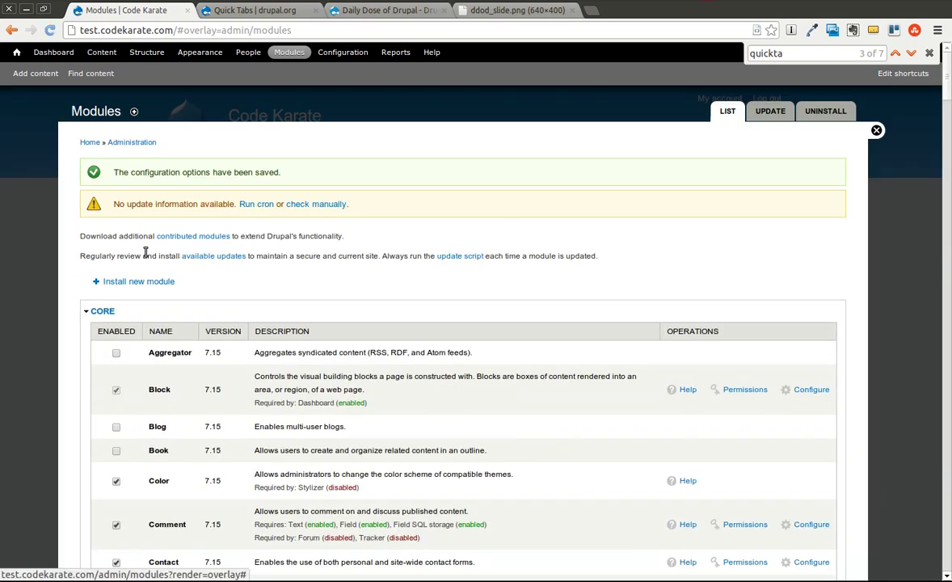
Open the Quicktabs Styles Configure link in a new browser tab
scroll(121, 255, "down", 8)
scroll(145, 256, "down", 20)
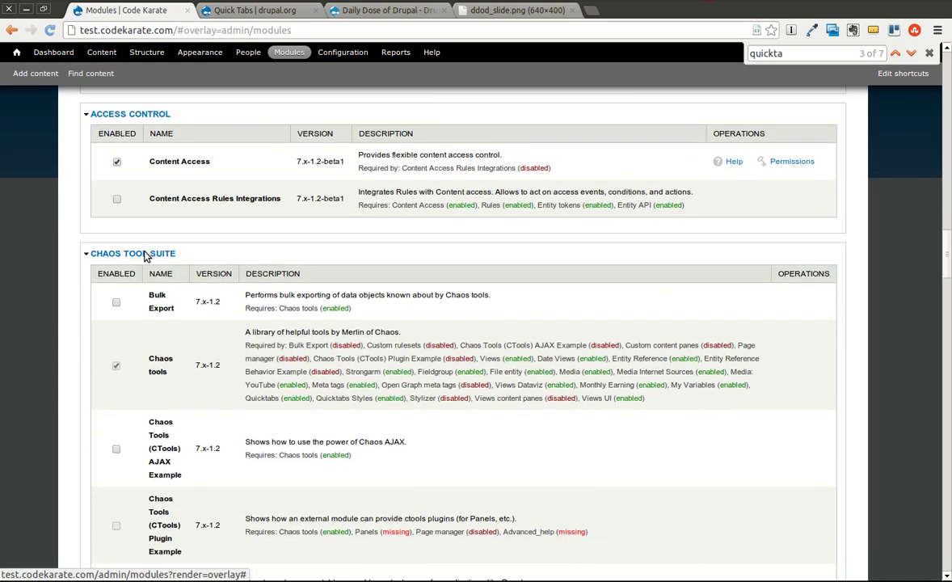
scroll(147, 256, "down", 20)
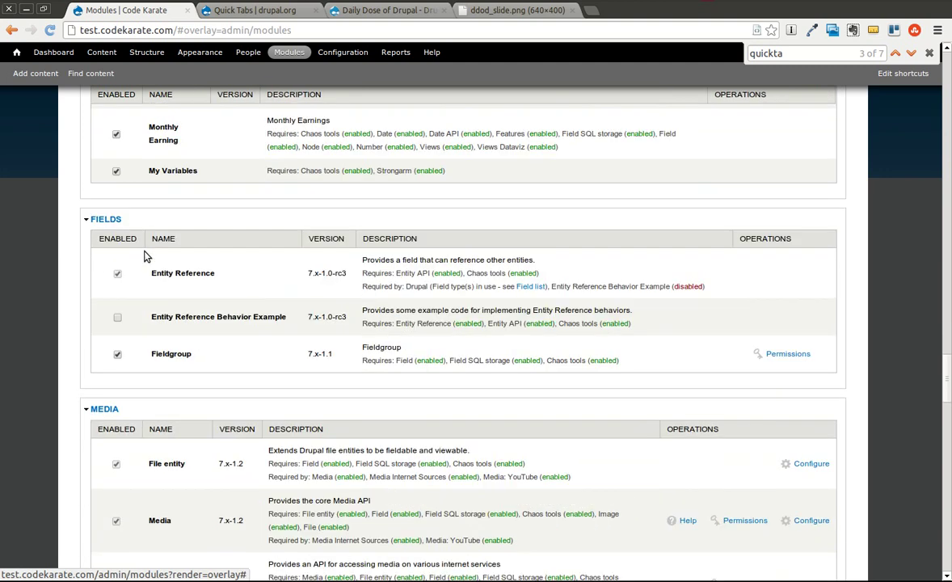
scroll(146, 257, "down", 20)
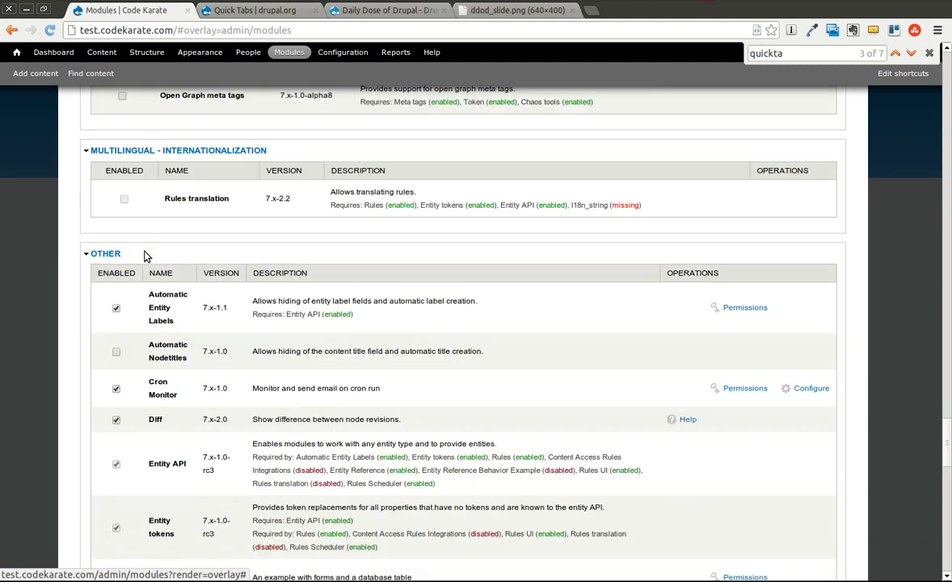
scroll(146, 256, "down", 5)
scroll(145, 256, "up", 3)
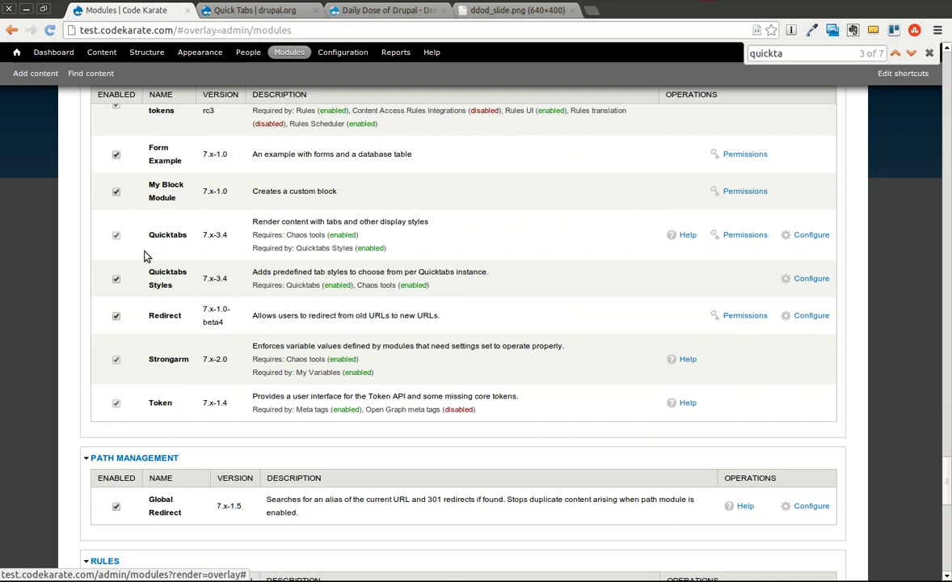
right_click(810, 279)
left_click(817, 285)
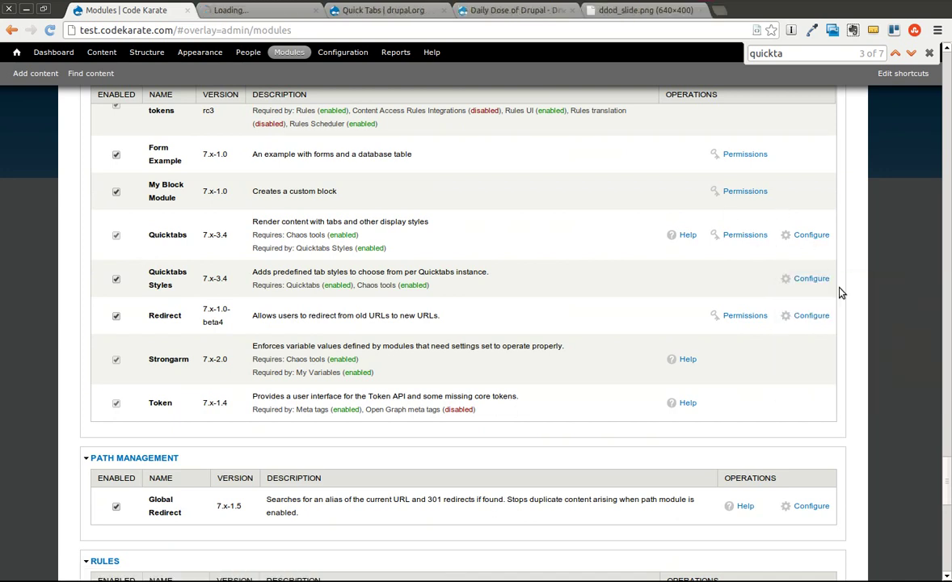
Preview the available Quicktab styles and select Arrows instead of No style
left_click(243, 11)
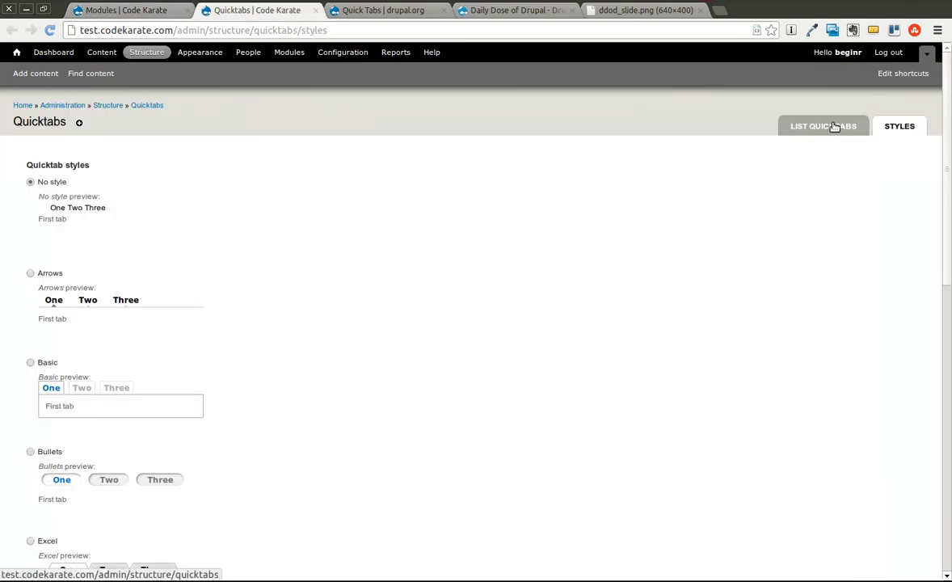
scroll(721, 204, "down", 3)
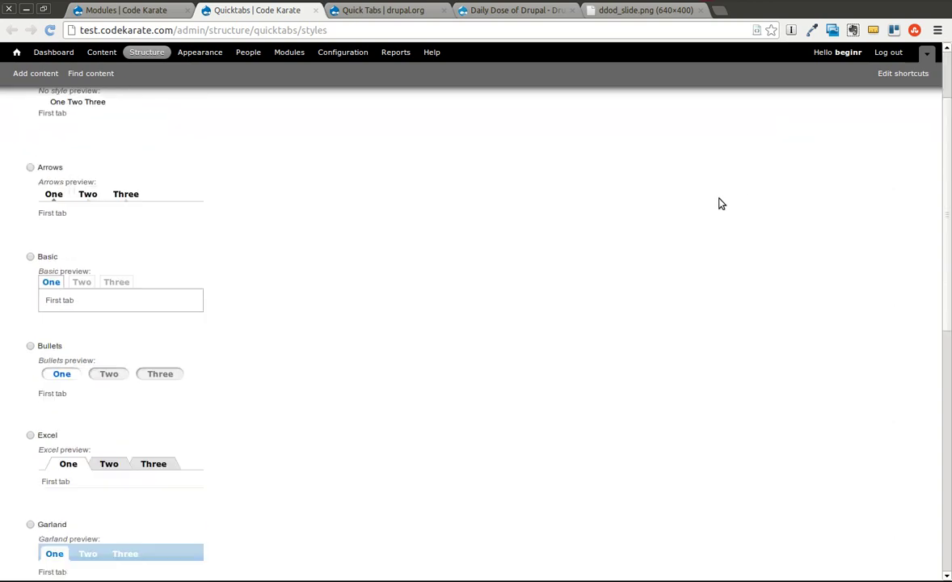
scroll(721, 204, "up", 2)
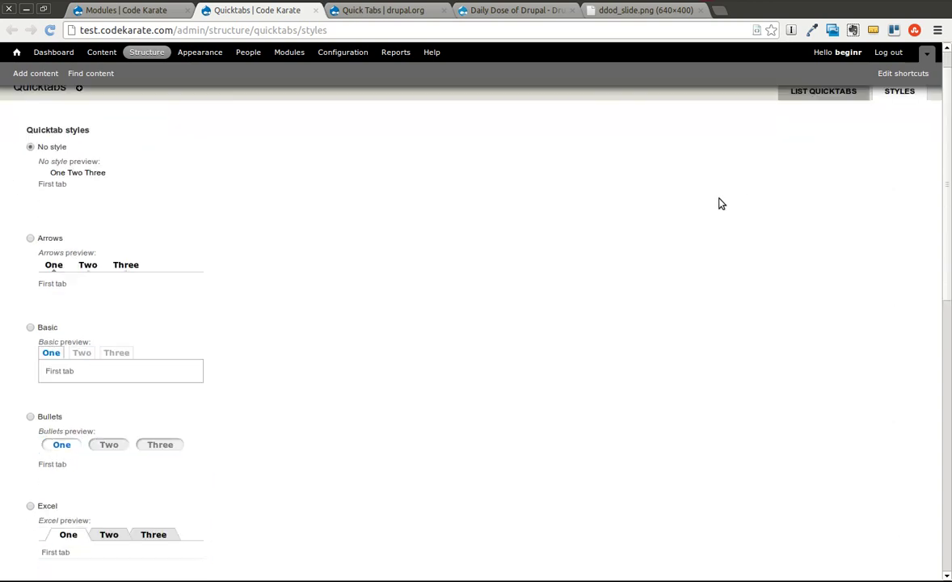
left_click(30, 239)
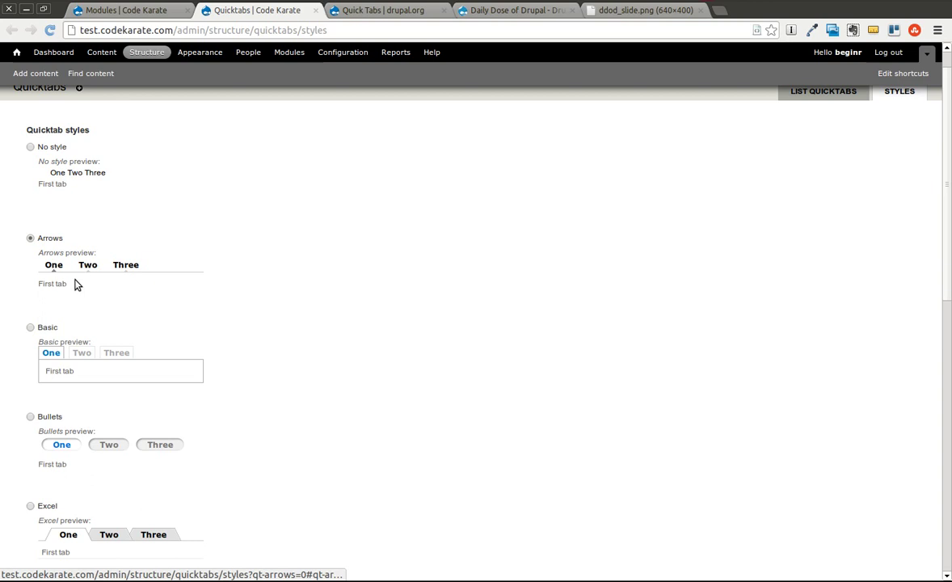
scroll(125, 330, "down", 3)
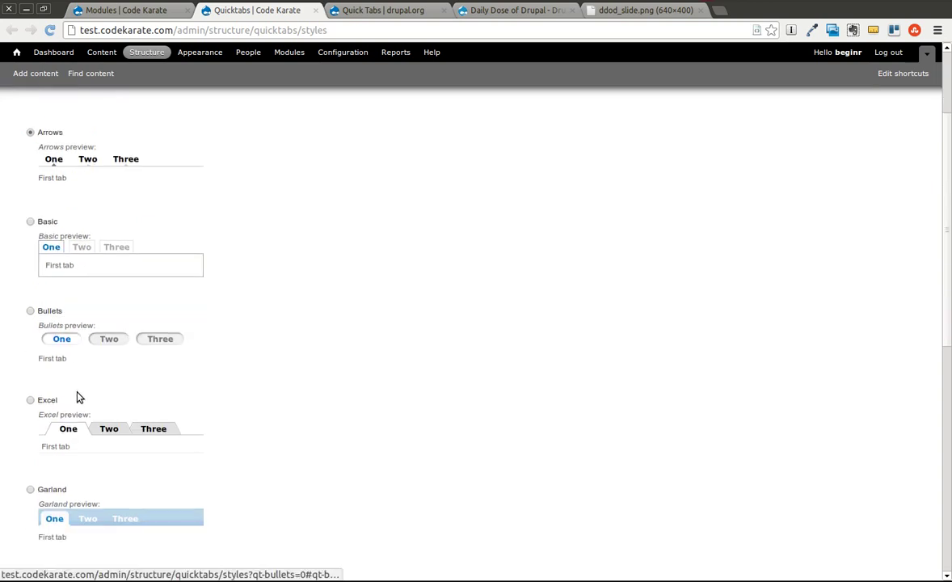
scroll(67, 437, "down", 10)
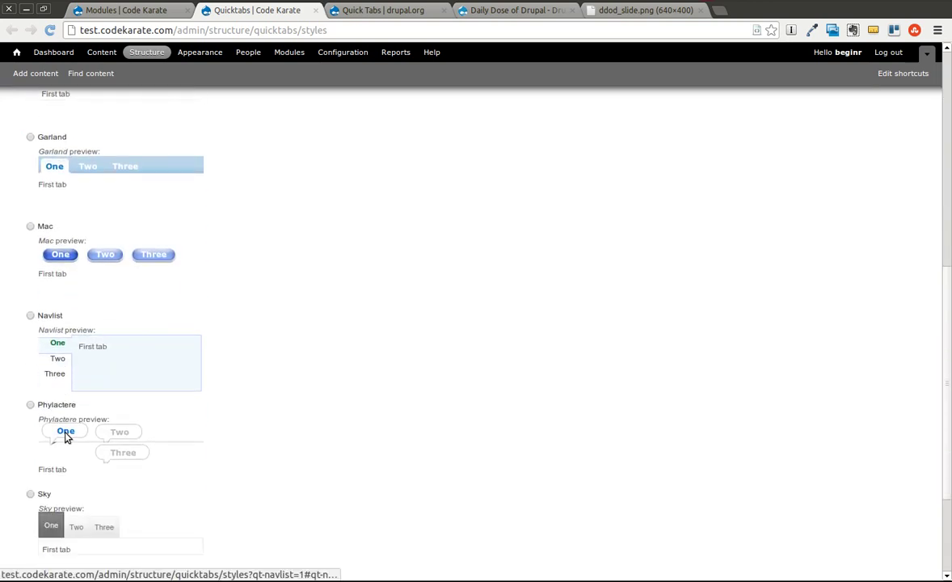
scroll(67, 434, "down", 2)
scroll(66, 434, "up", 15)
left_click_drag(63, 429, 56, 296)
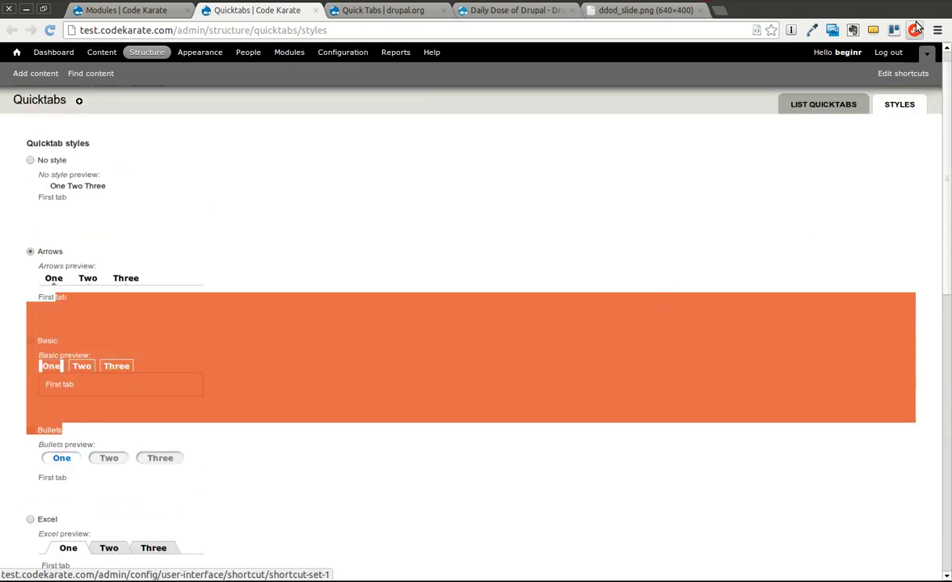
Go to Structure > Quicktabs and start adding a new Quicktabs instance
left_click(824, 113)
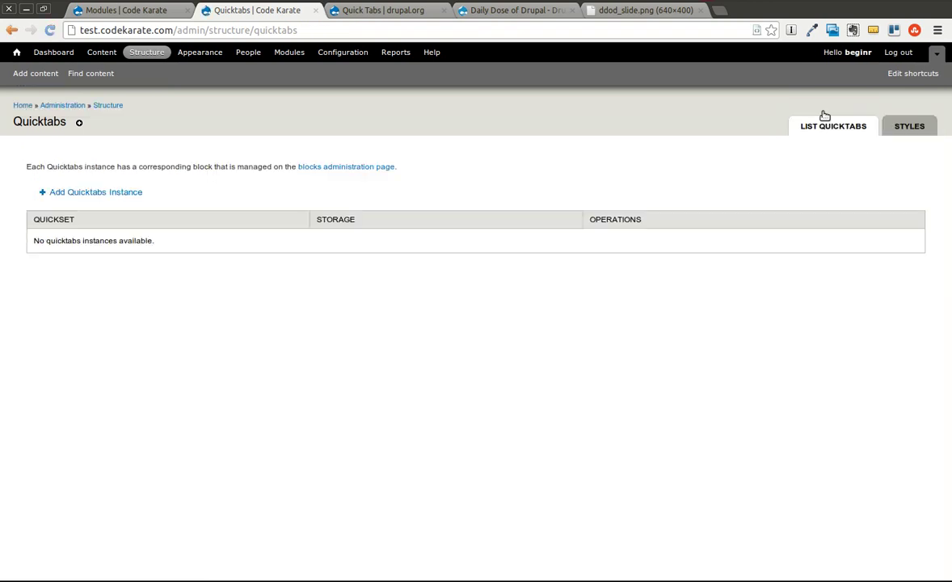
left_click(135, 53)
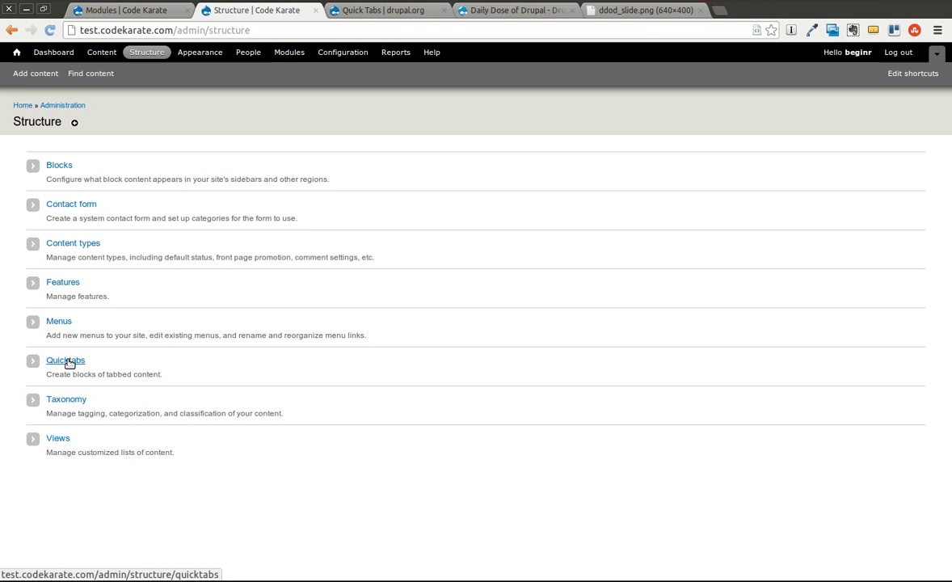
left_click(70, 364)
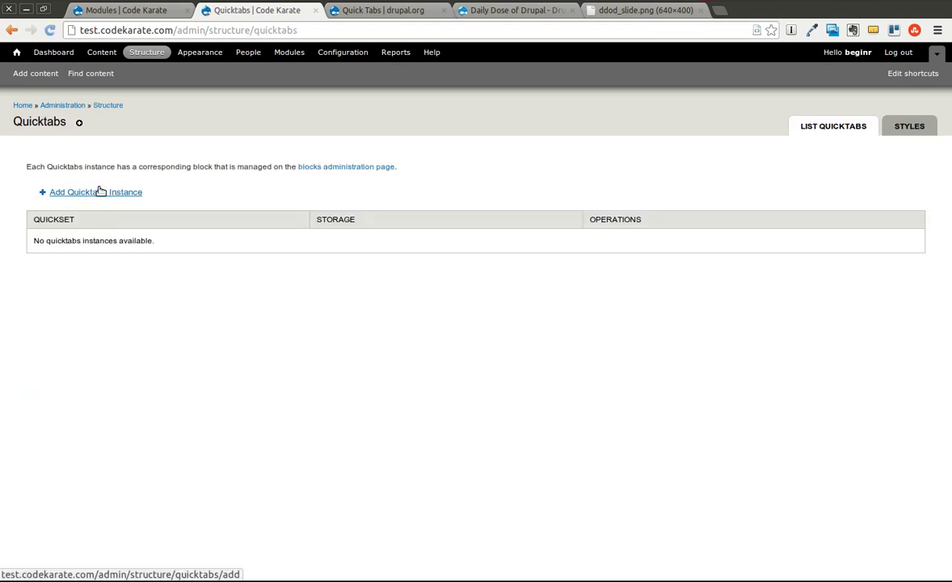
left_click(98, 191)
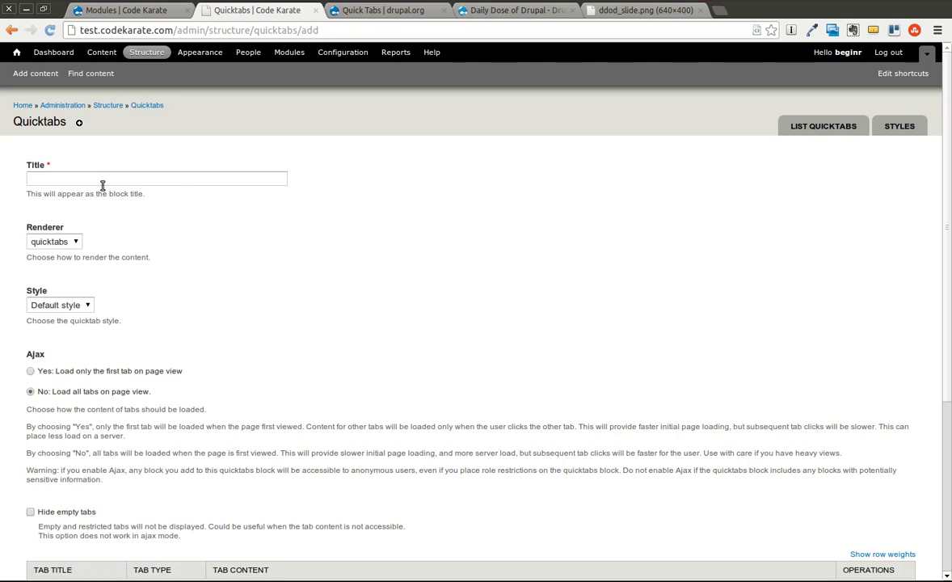
Title the instance 'Test quicktabs', keep the quicktabs renderer, and choose the Arrows style
left_click(98, 180)
type("Test quicktabs")
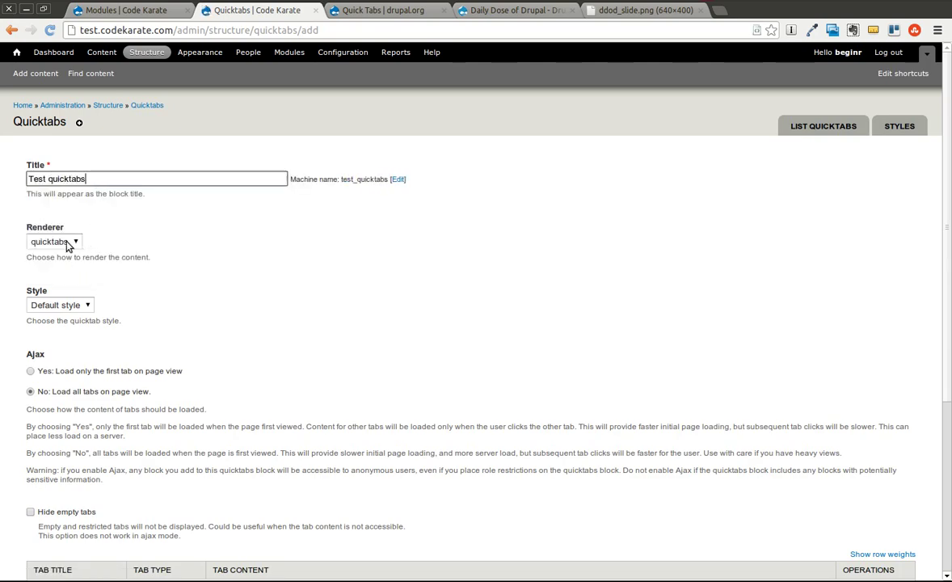
left_click(67, 243)
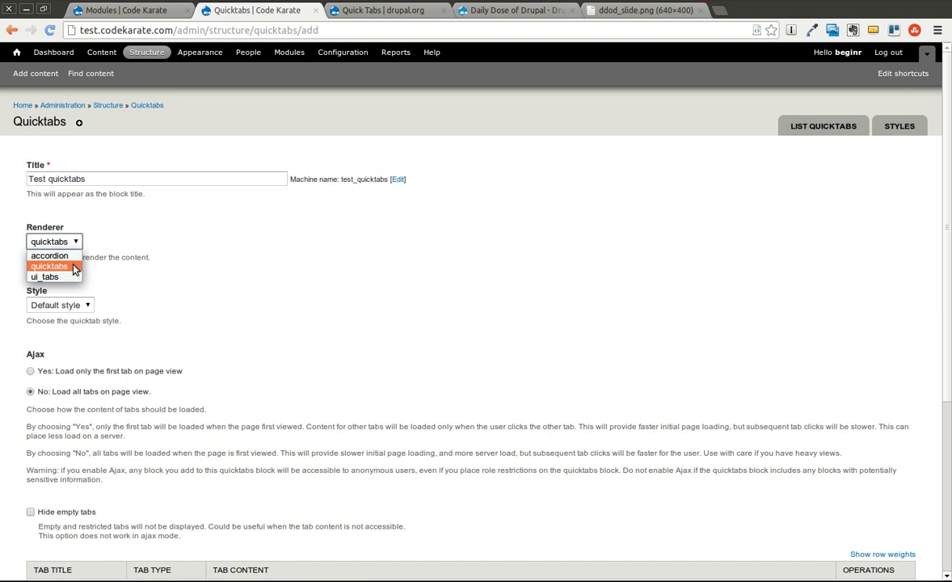
left_click(74, 269)
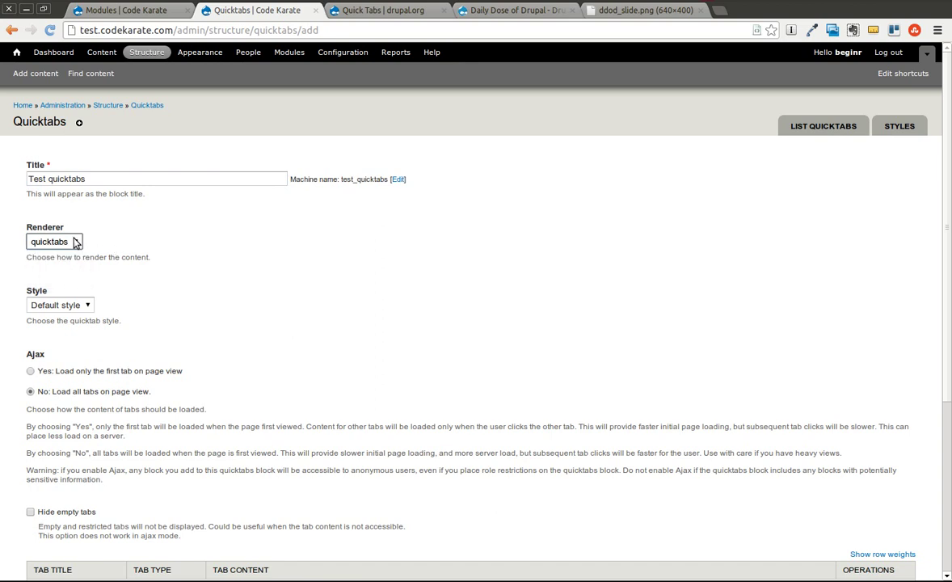
left_click(71, 242)
left_click(75, 267)
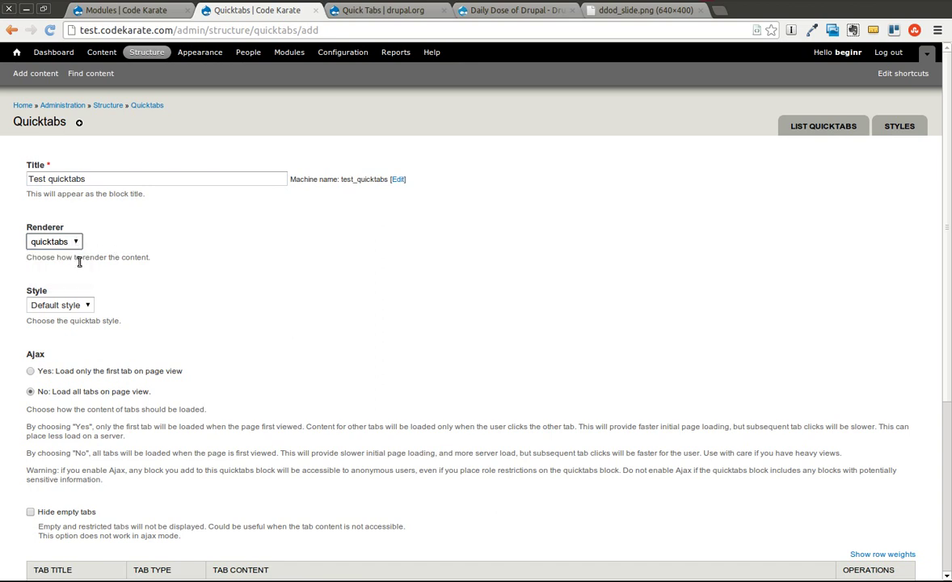
left_click(89, 306)
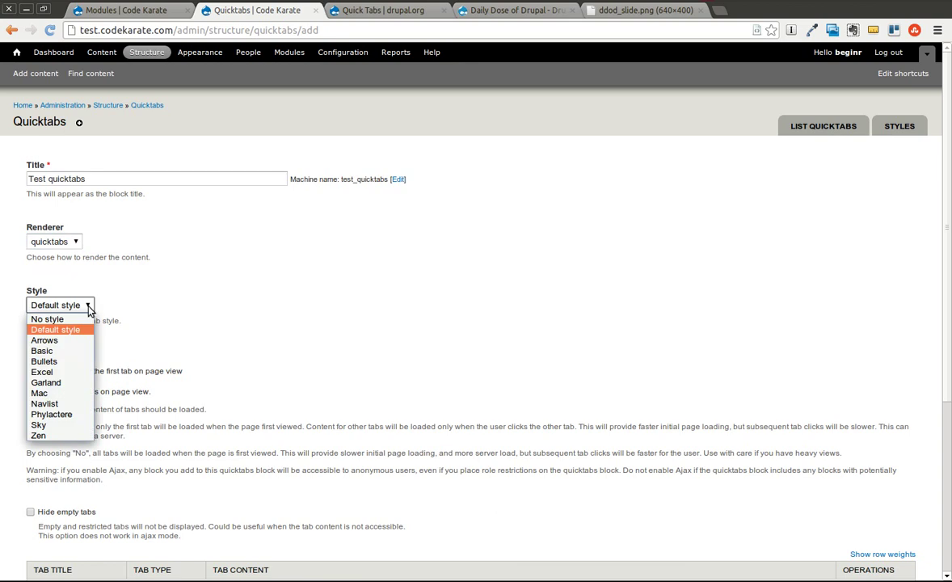
left_click(70, 343)
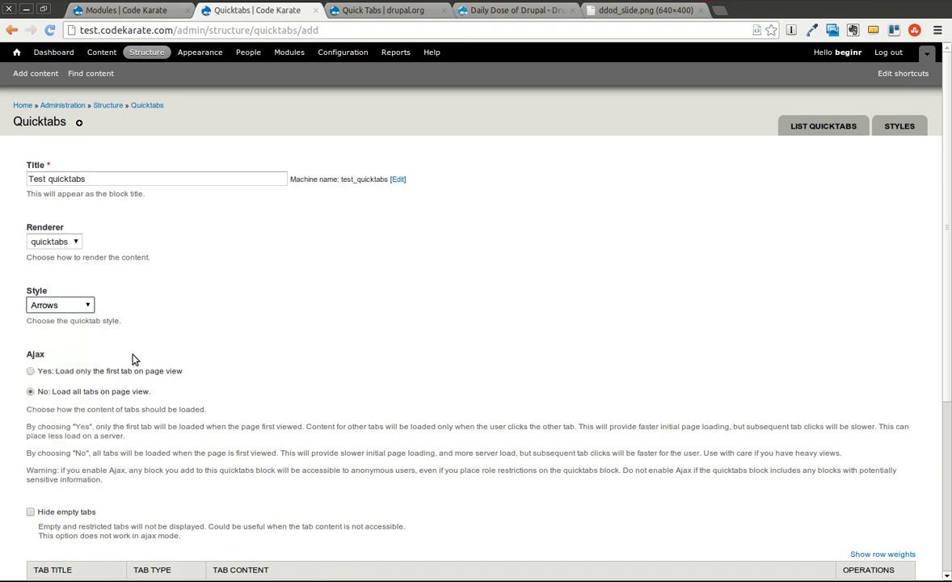
scroll(134, 355, "down", 2)
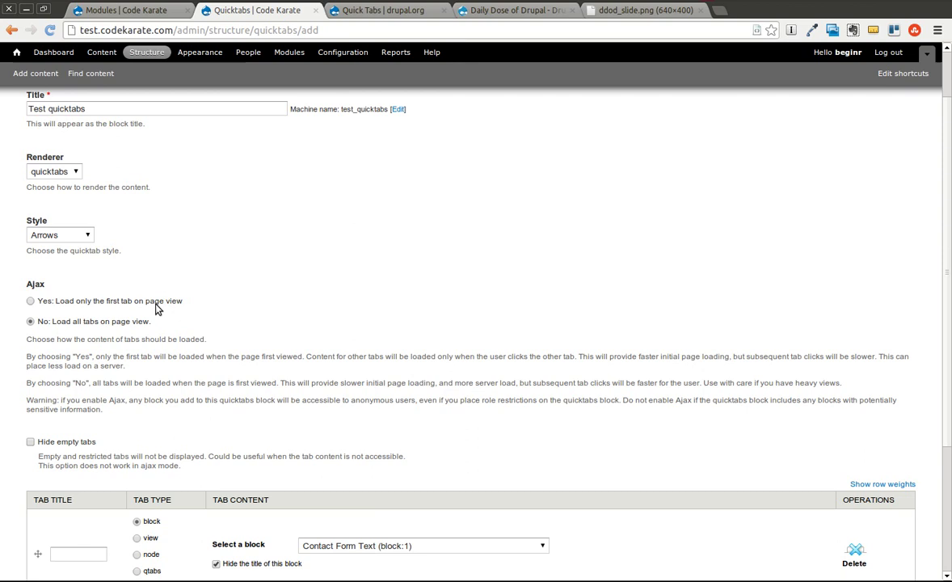
scroll(158, 309, "down", 2)
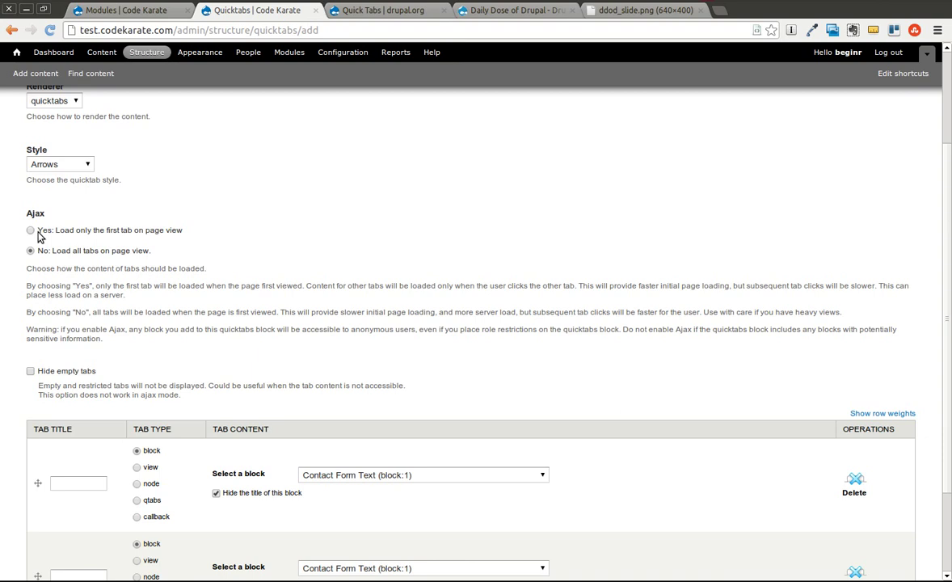
scroll(62, 238, "down", 1)
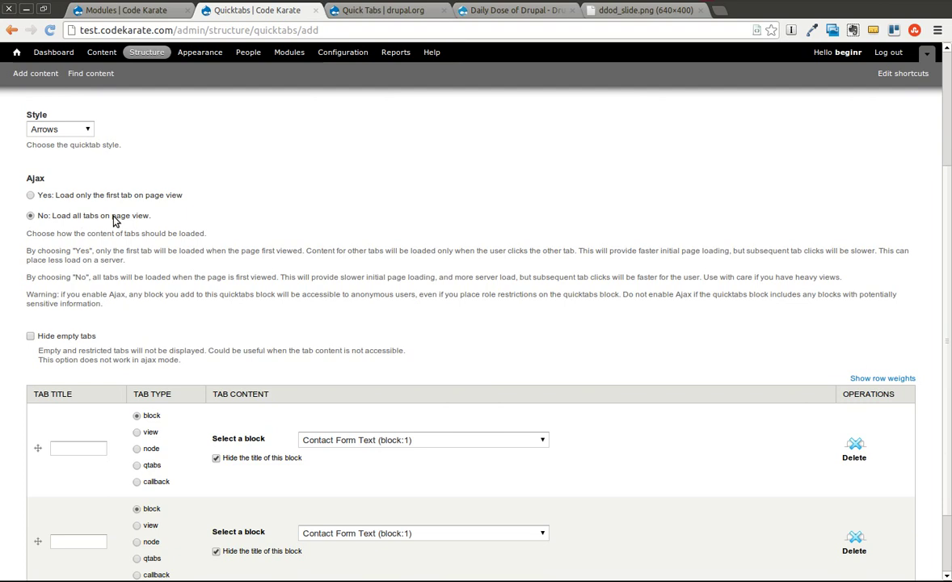
scroll(191, 265, "down", 2)
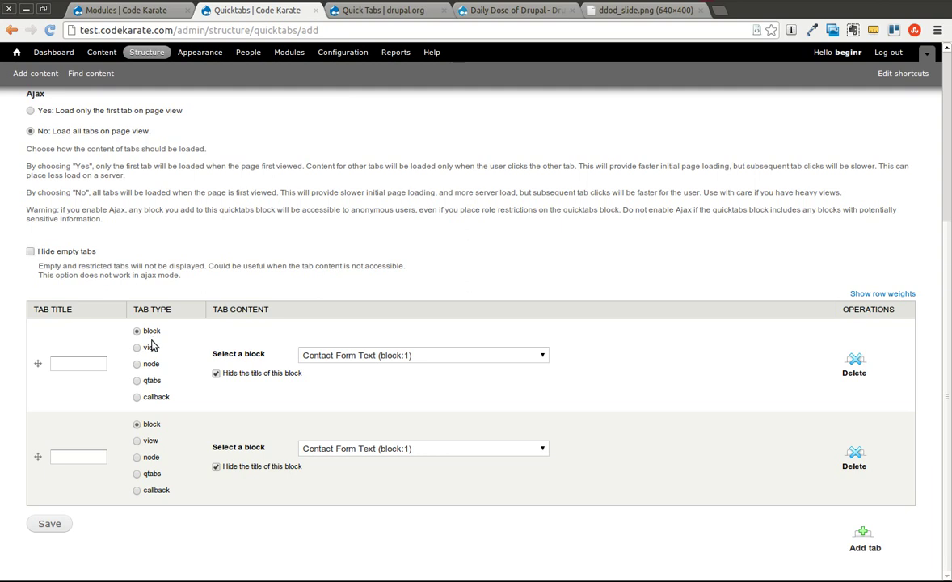
Title the first tab 'Search' and have it show the Search form (search:form) block
left_click(404, 356)
left_click(658, 354)
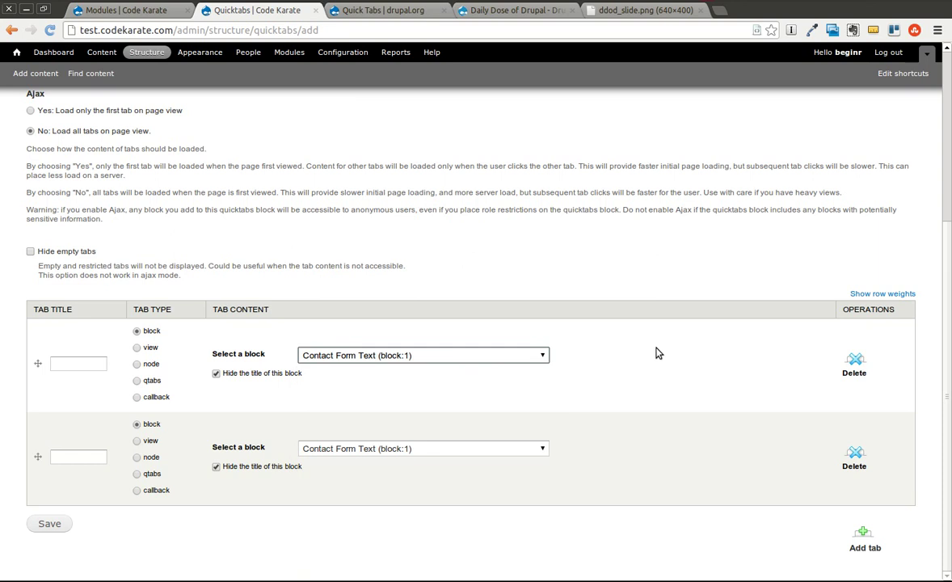
left_click(512, 358)
scroll(482, 458, "down", 1)
scroll(482, 458, "up", 1)
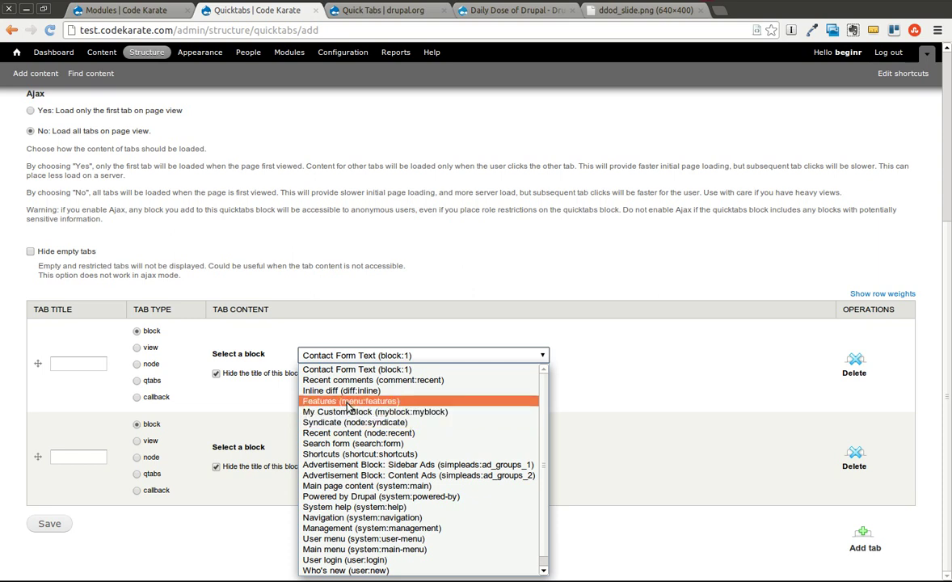
left_click(67, 368)
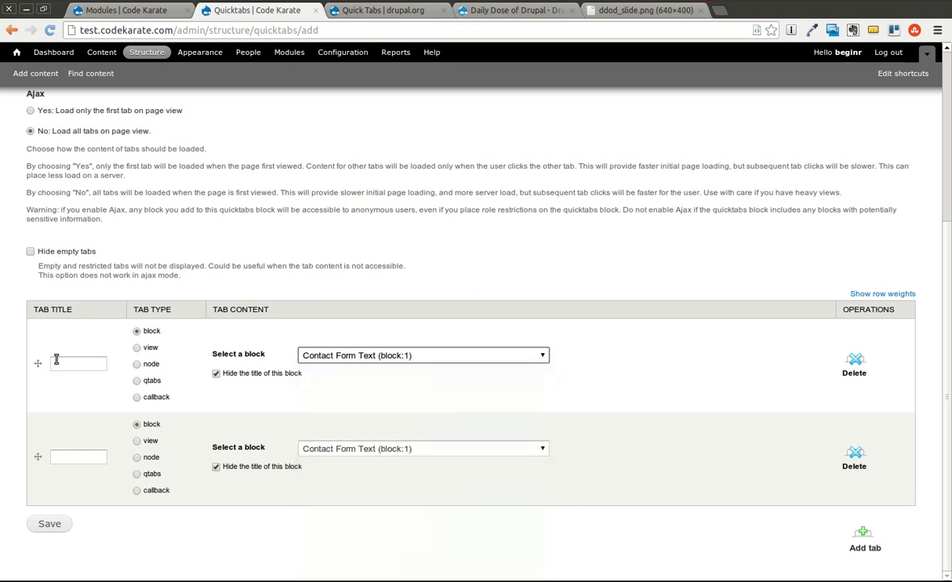
left_click(323, 355)
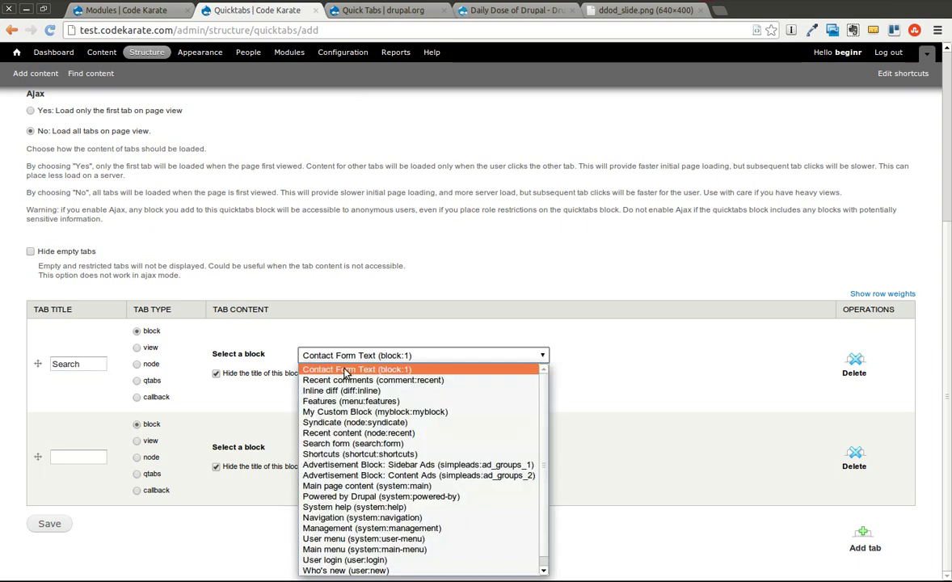
left_click(360, 444)
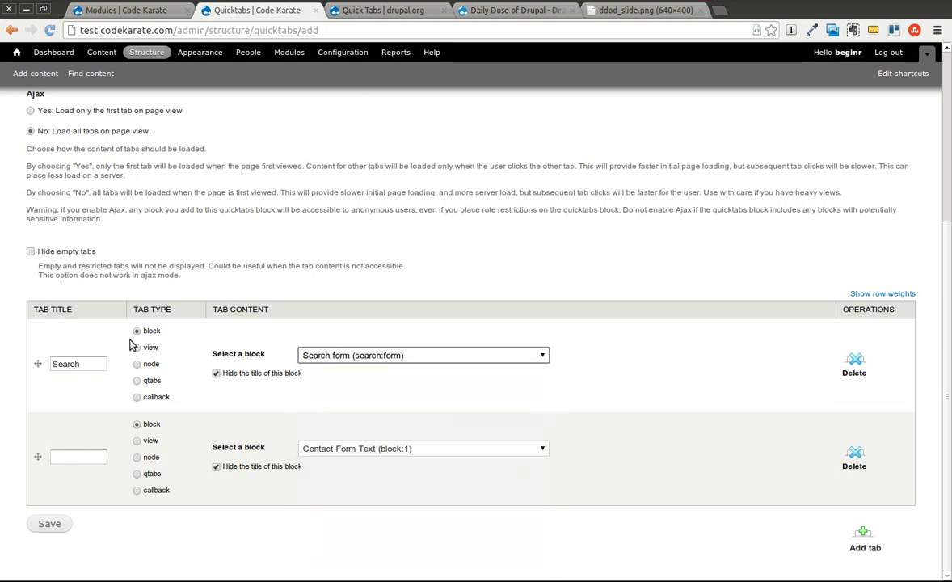
Set the second tab's type to qtabs
left_click(137, 440)
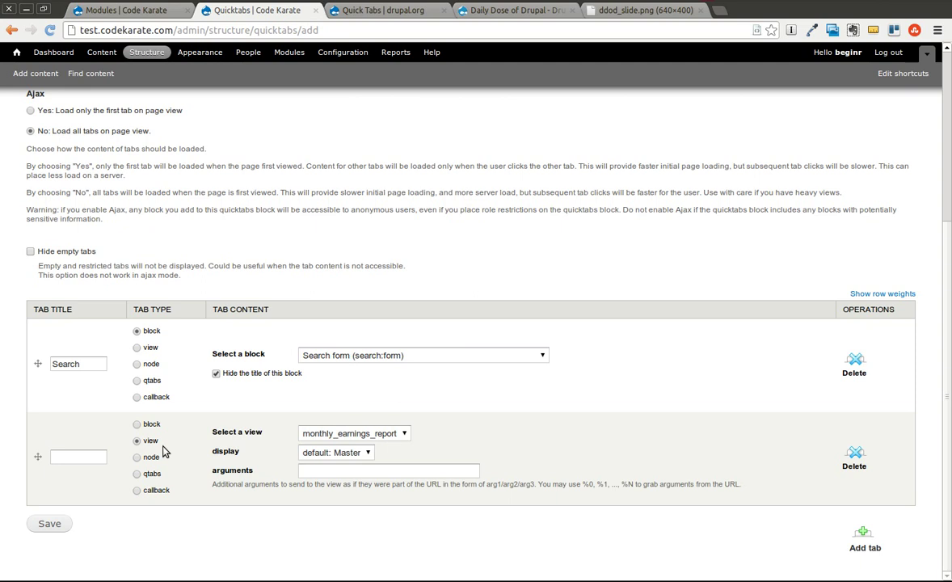
left_click(137, 457)
left_click(137, 475)
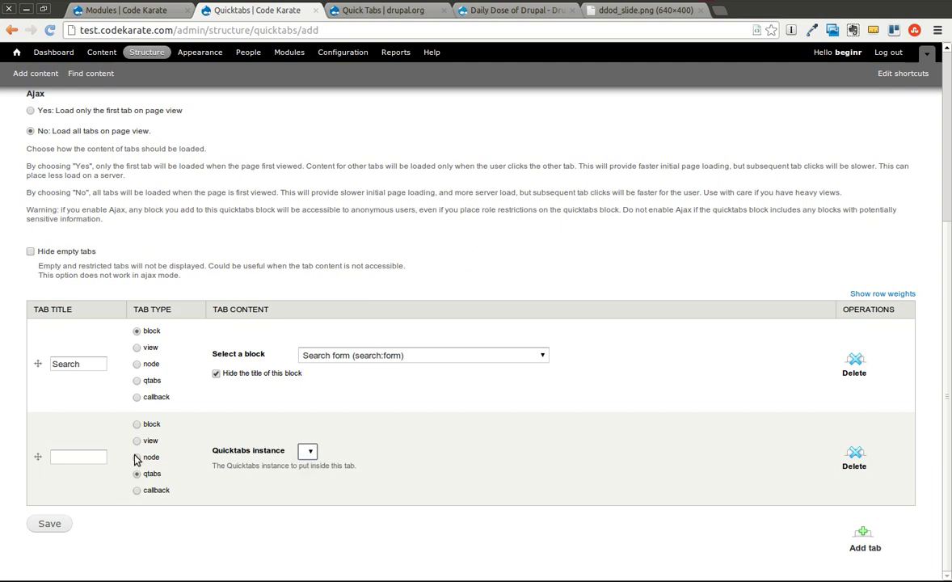
Switch the second tab to node type and check the article's ID in a new Content tab
left_click(137, 457)
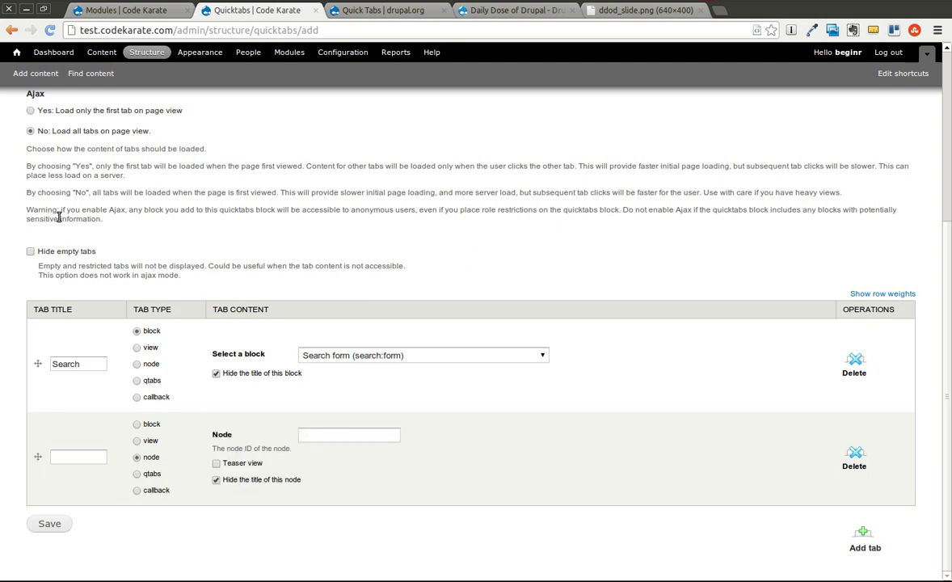
right_click(92, 51)
left_click(135, 57)
left_click(312, 10)
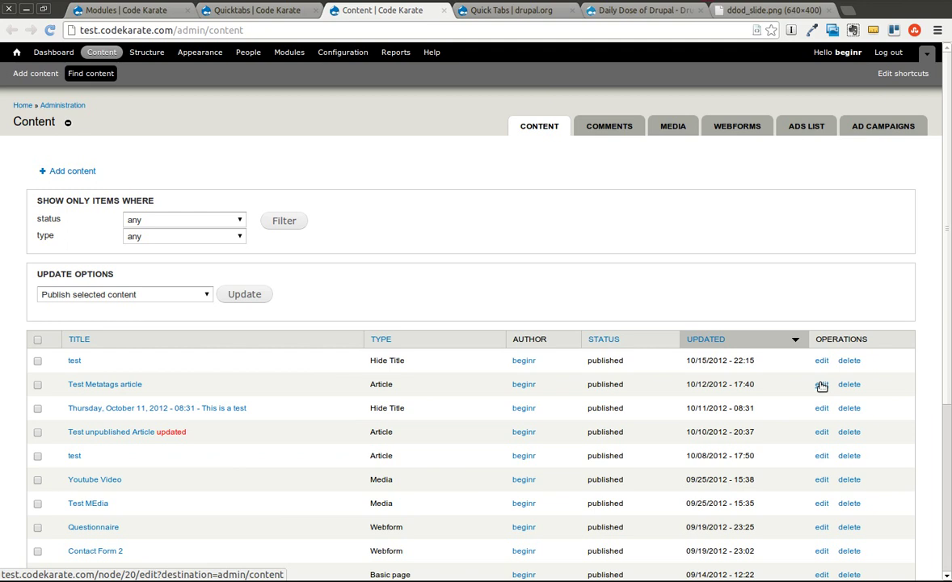
left_click(236, 12)
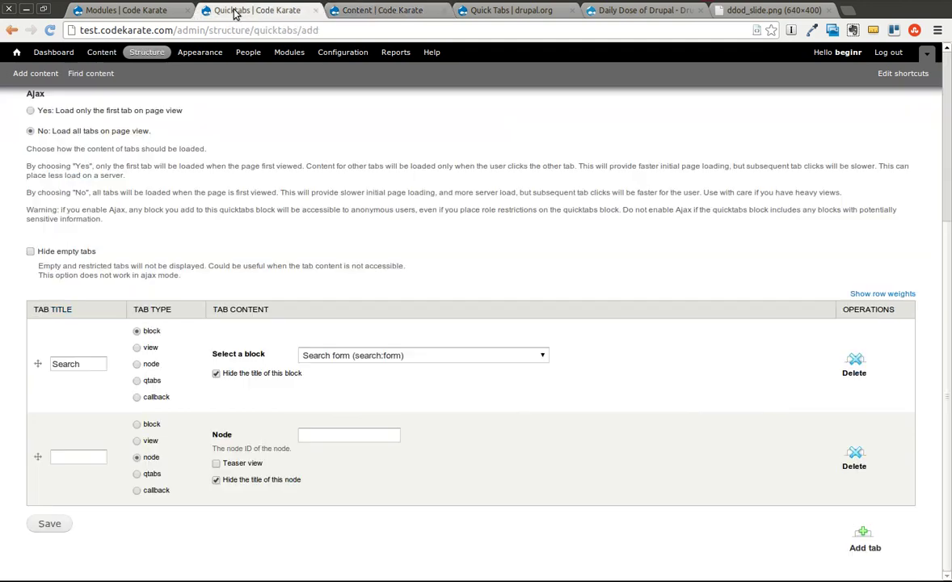
Give the second tab node 20 and the title 'Test Article', then add a third tab
left_click(319, 436)
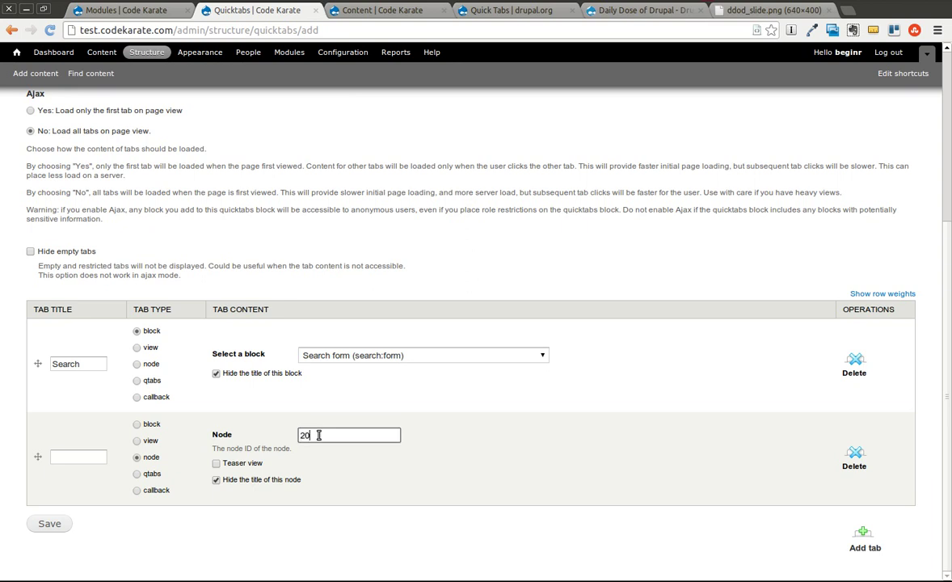
left_click(347, 468)
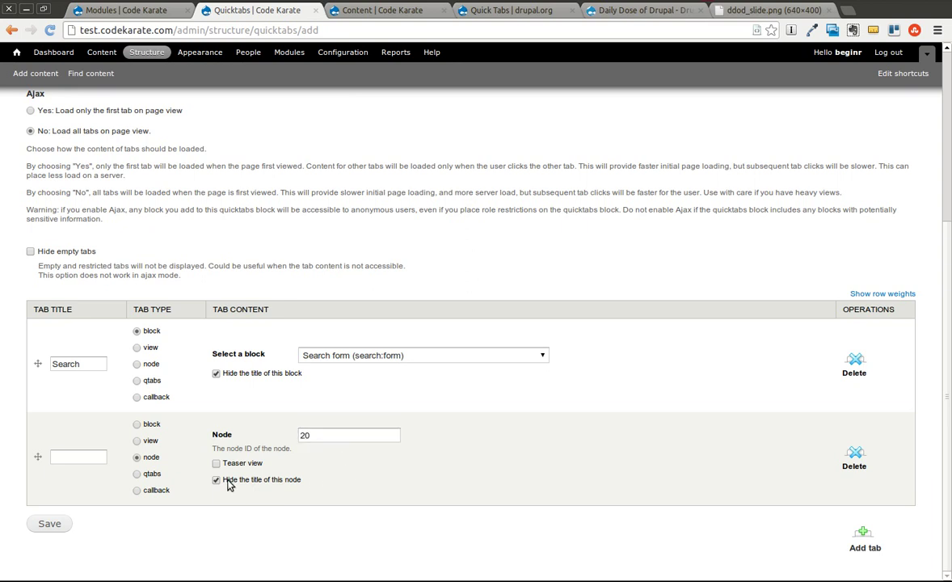
left_click(92, 455)
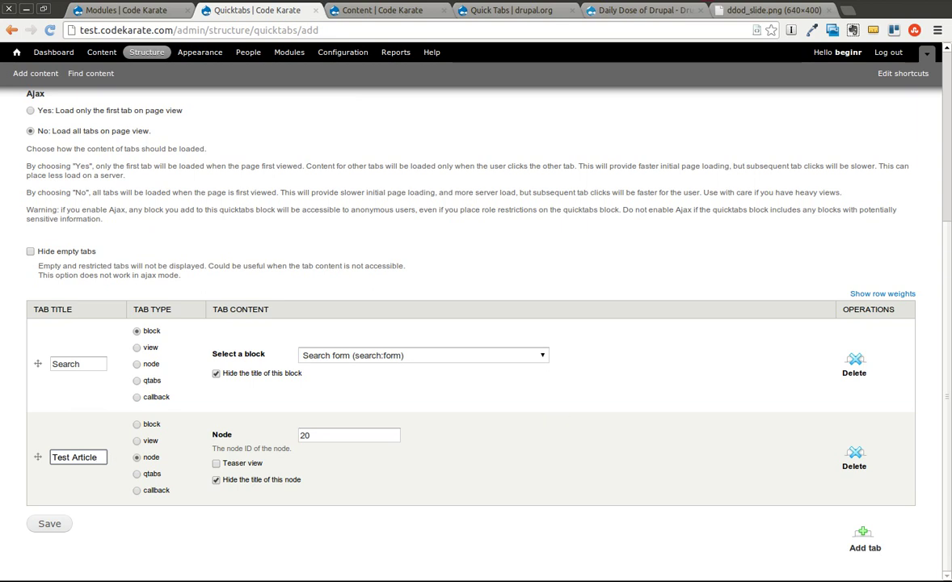
left_click(863, 532)
Set the third tab to the Navigation (system:navigation) block, titled 'Navigation'
scroll(566, 485, "down", 3)
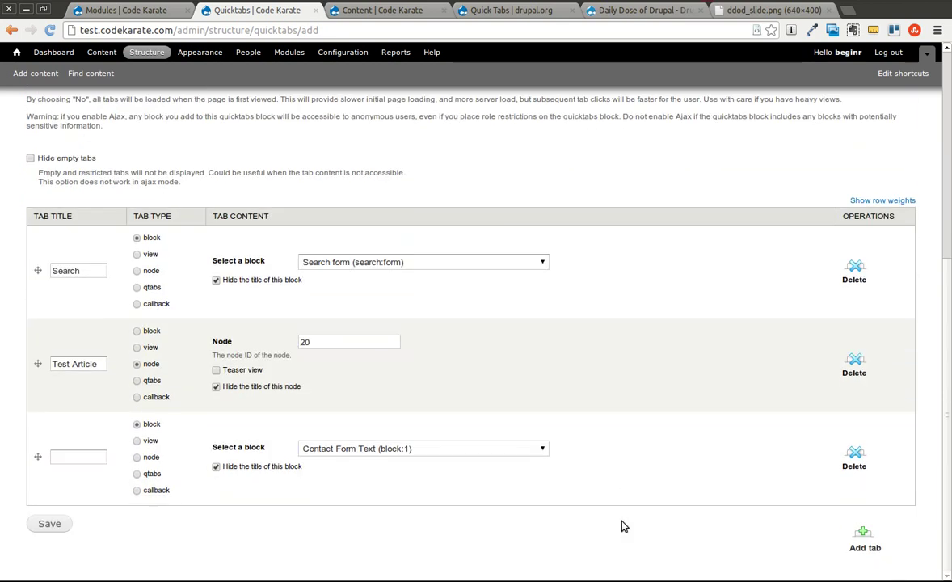
left_click(137, 441)
left_click(354, 437)
left_click(432, 455)
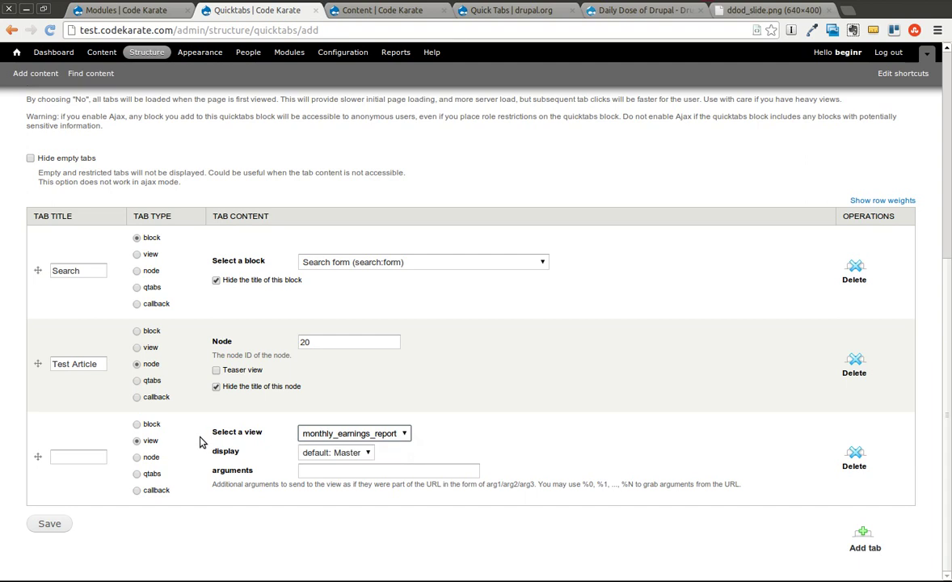
left_click(137, 425)
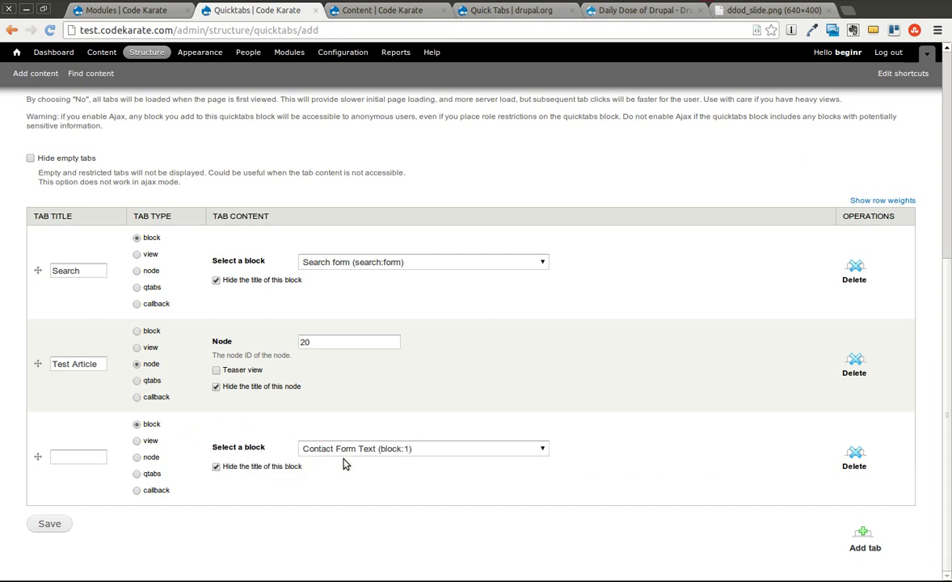
left_click(365, 451)
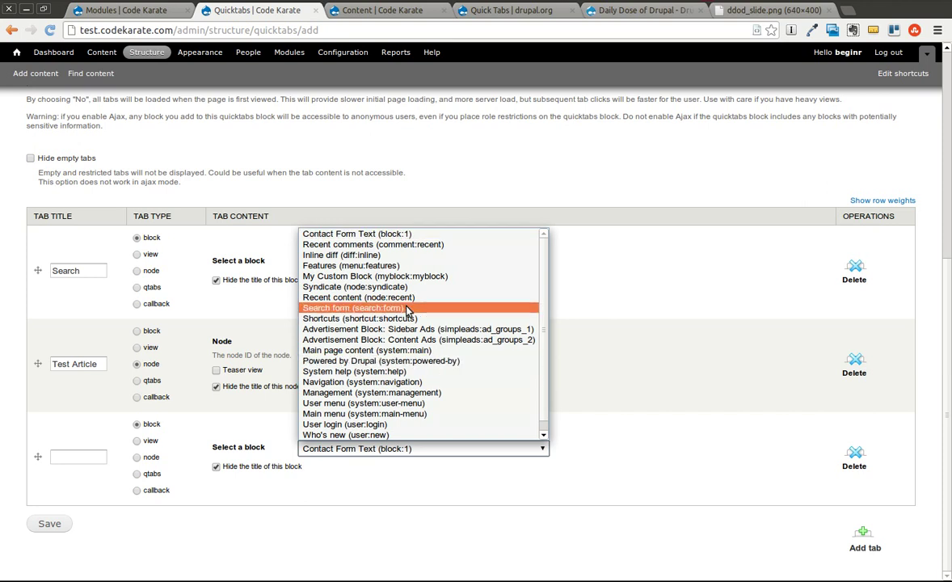
scroll(408, 310, "down", 1)
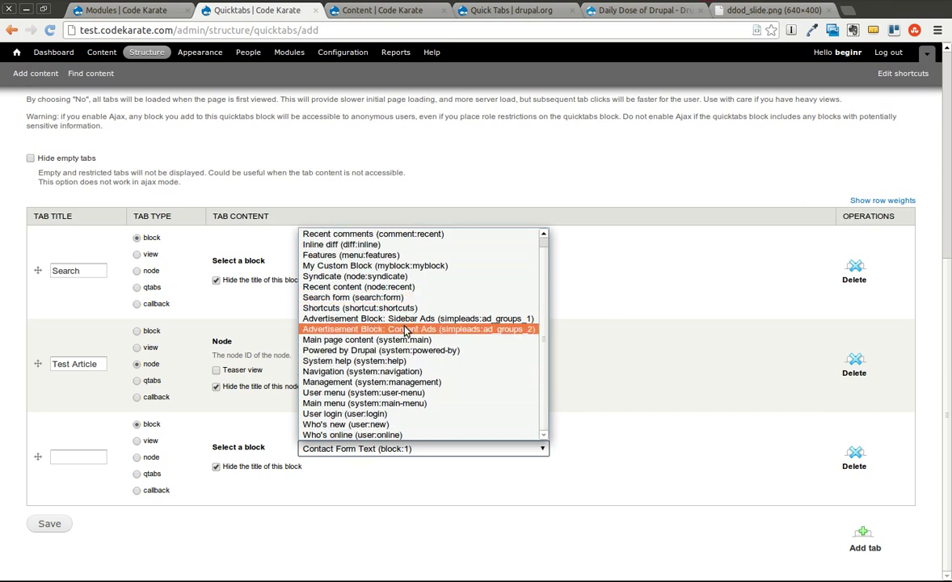
left_click(349, 374)
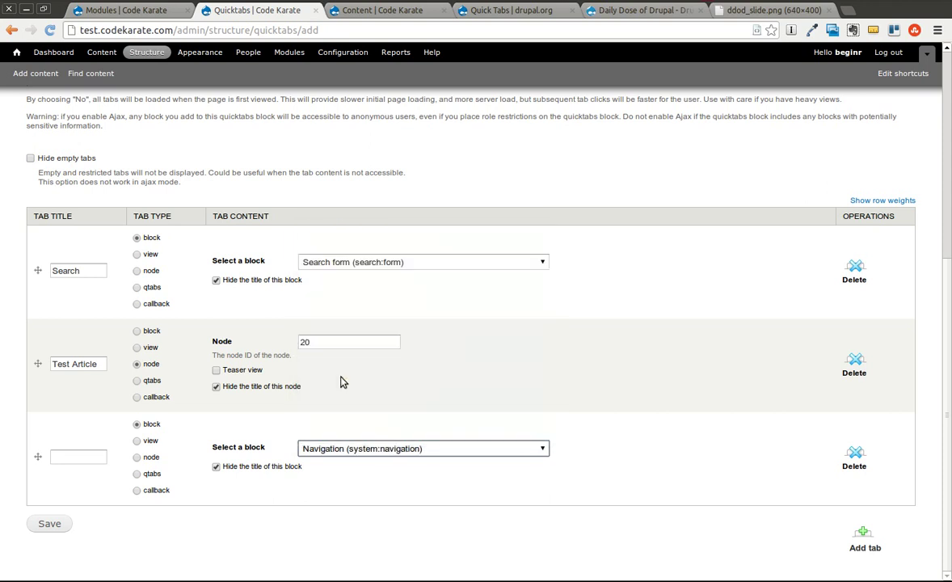
left_click(66, 462)
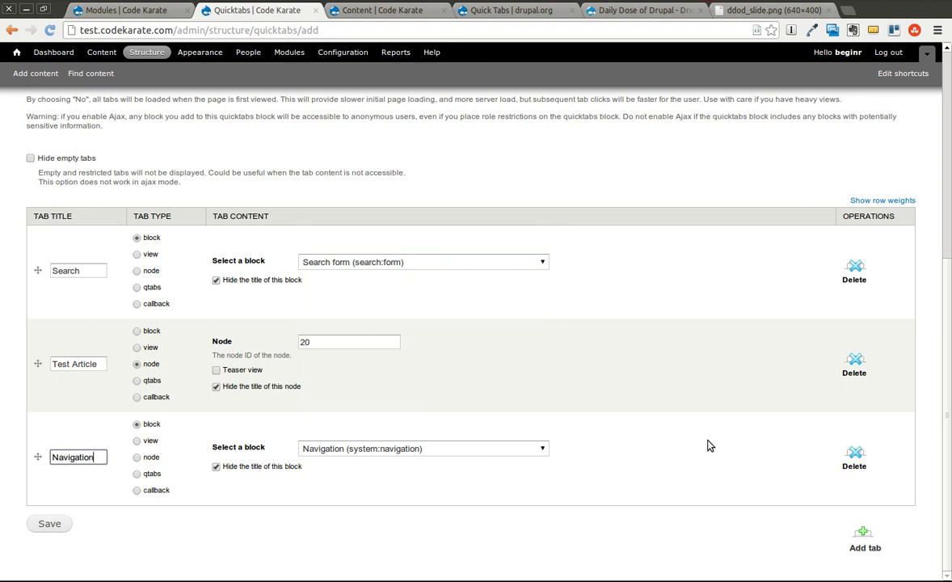
Save the Test quicktabs instance and find its block under Disabled on Structure > Blocks
left_click(45, 524)
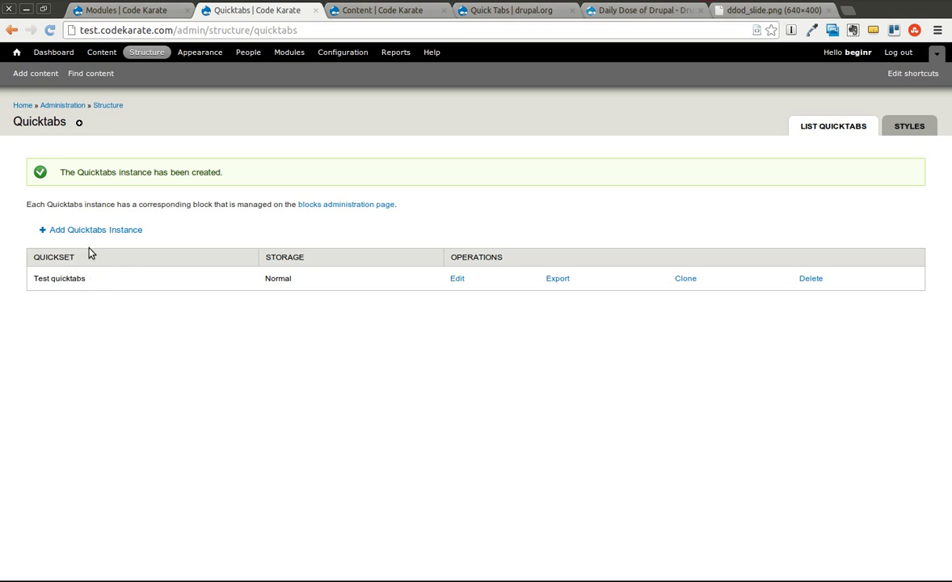
left_click(144, 53)
left_click(59, 166)
scroll(294, 332, "down", 3)
scroll(294, 332, "down", 3)
scroll(294, 332, "down", 10)
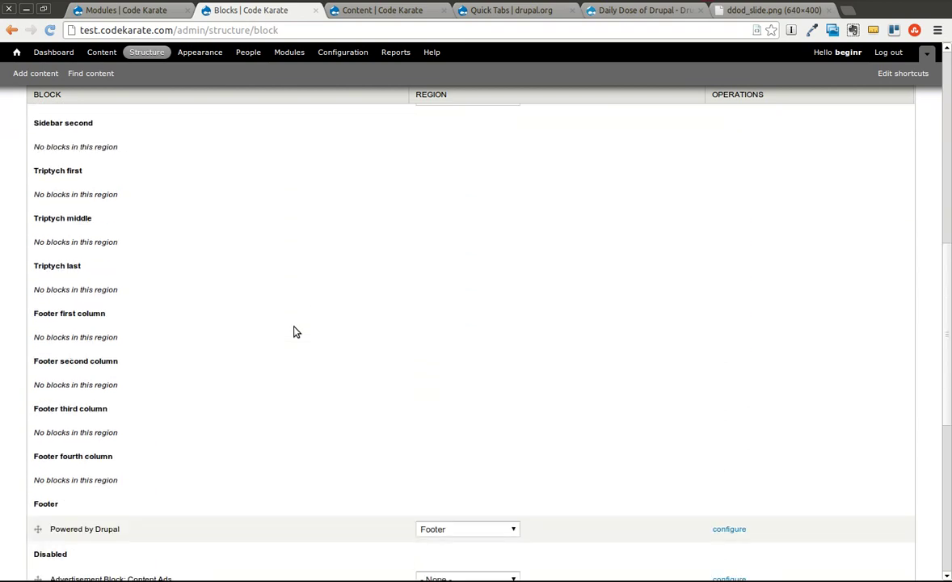
scroll(294, 331, "down", 5)
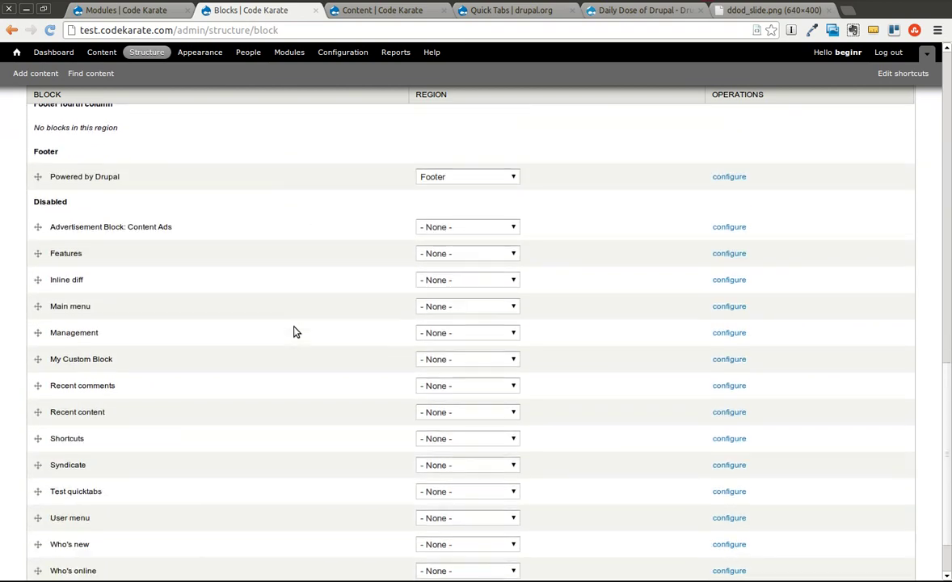
scroll(294, 332, "down", 1)
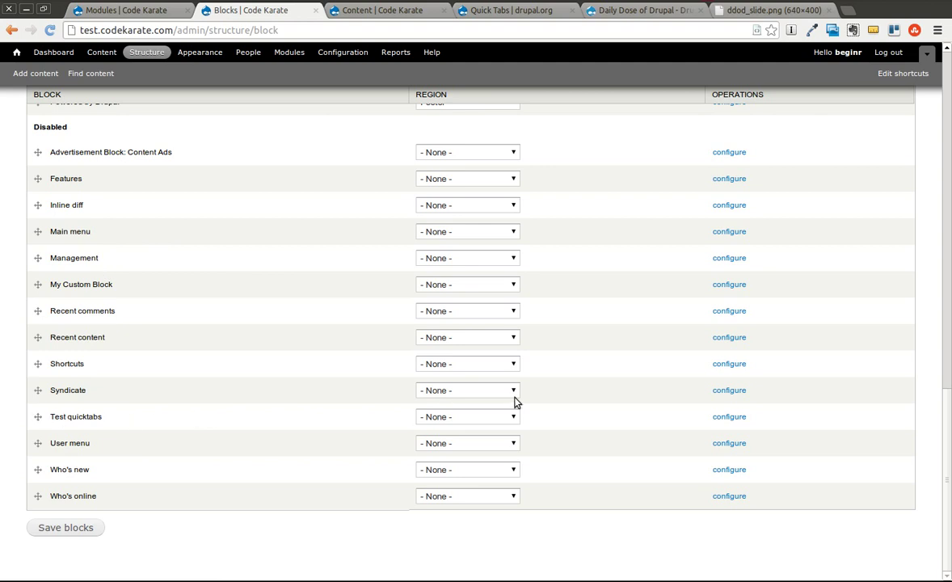
Put Test quicktabs in the Content region above Contact Form Text and save the blocks
left_click(483, 418)
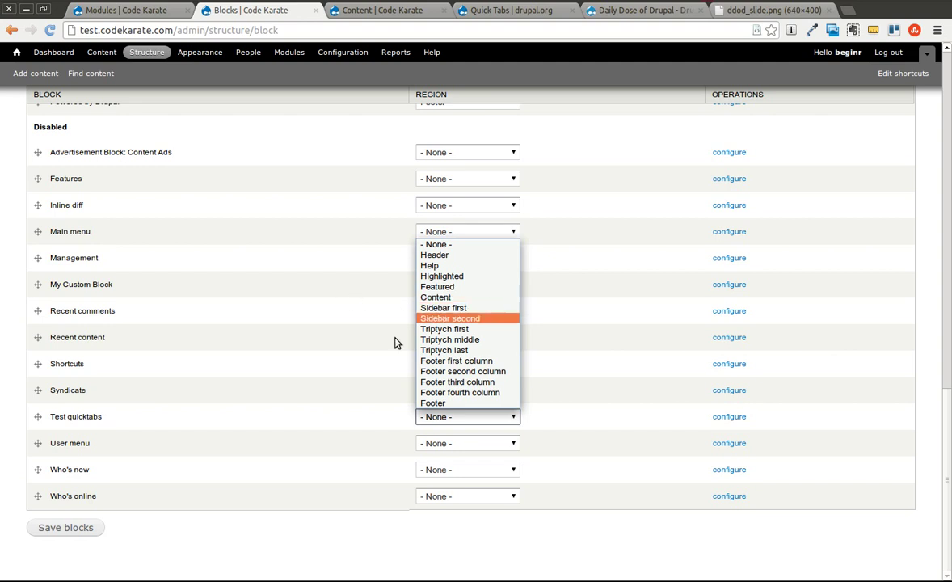
left_click(463, 298)
scroll(185, 312, "up", 10)
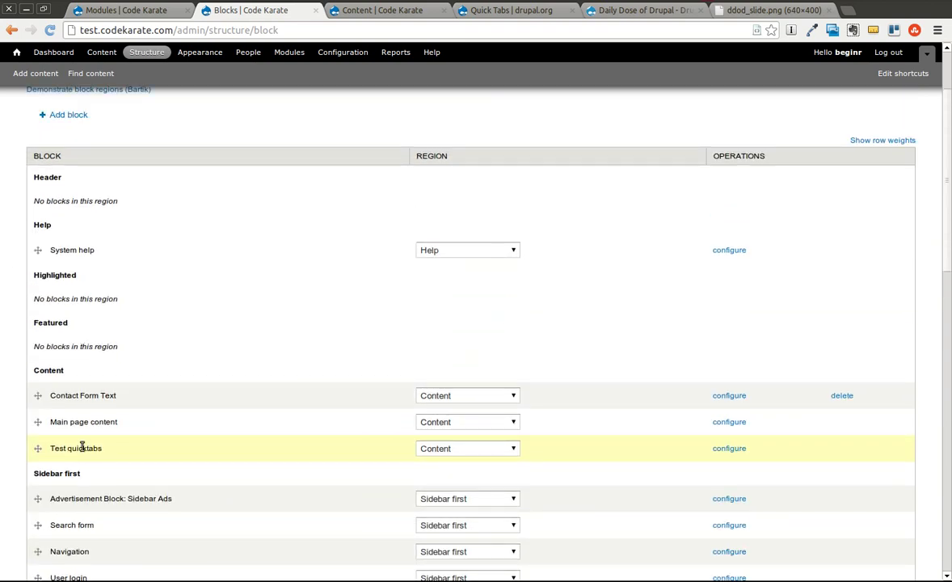
left_click_drag(35, 447, 43, 360)
scroll(319, 418, "down", 3)
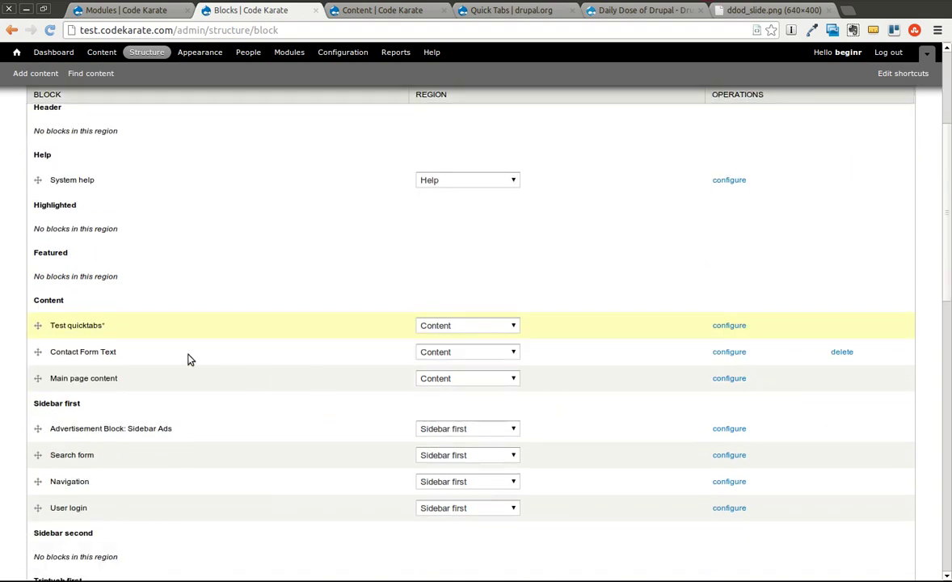
scroll(100, 343, "down", 10)
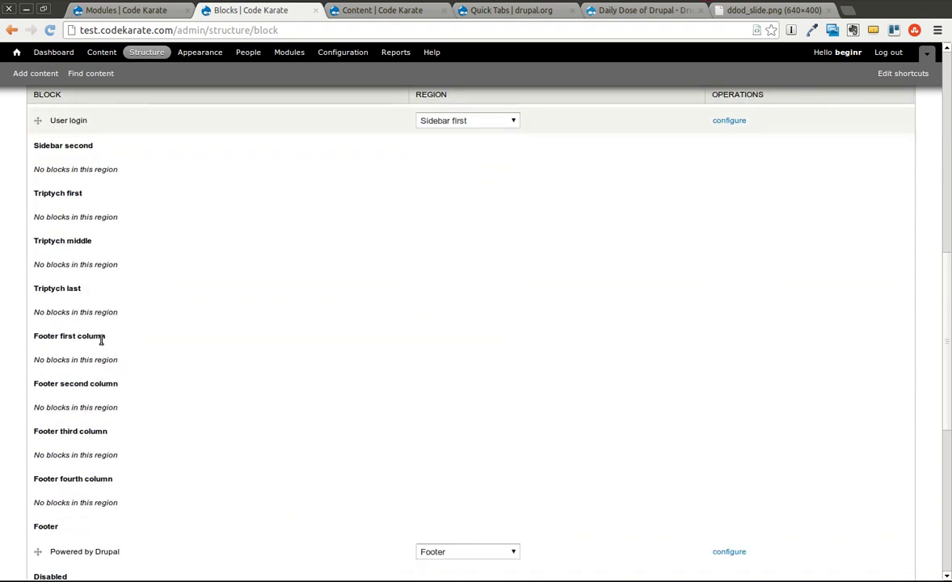
scroll(101, 344, "down", 1)
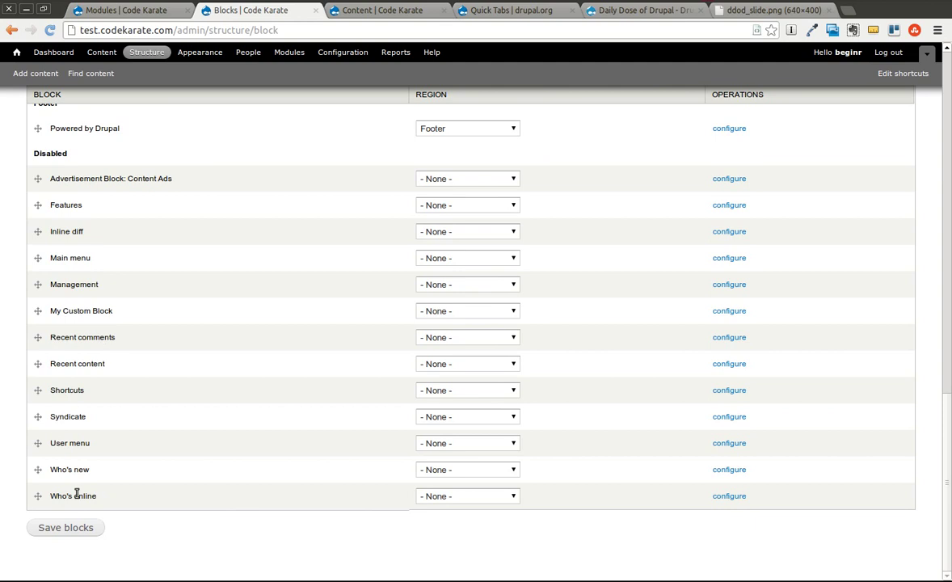
left_click(81, 527)
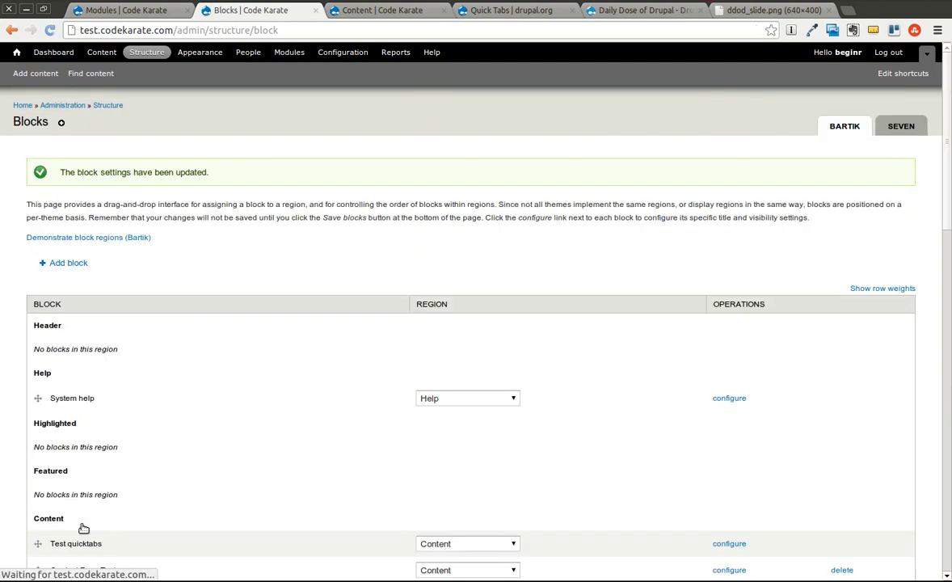
scroll(227, 340, "down", 4)
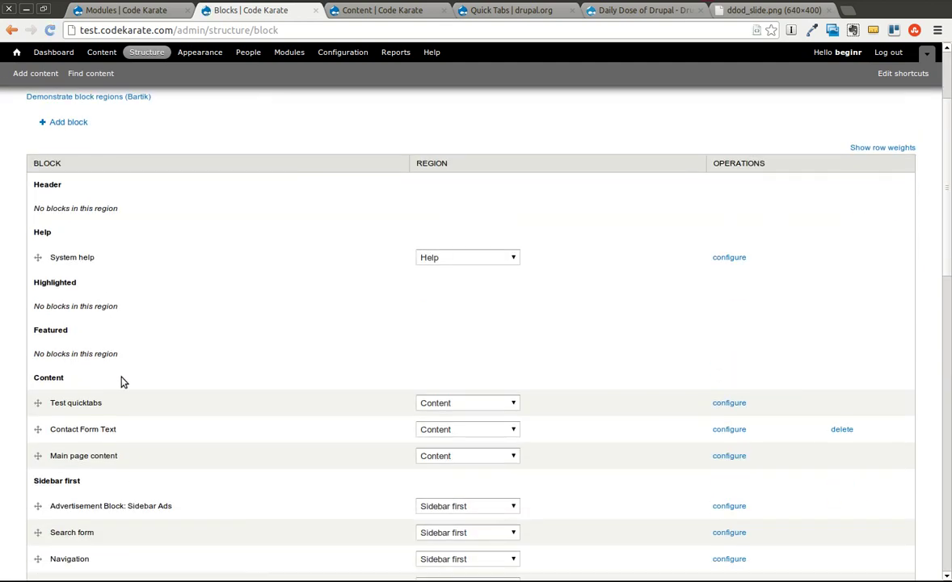
scroll(73, 362, "up", 4)
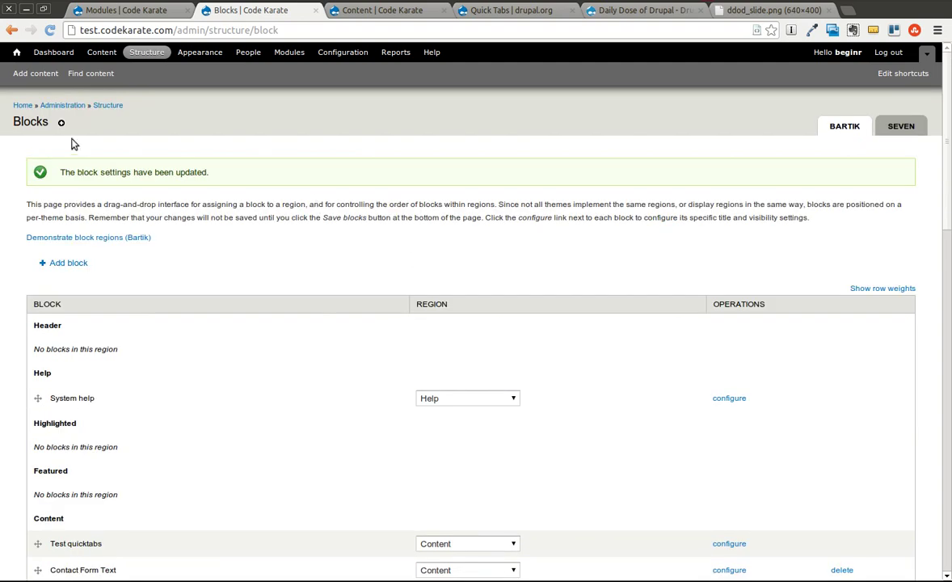
Go to the site's front page and highlight the new Test quicktabs block
left_click(15, 53)
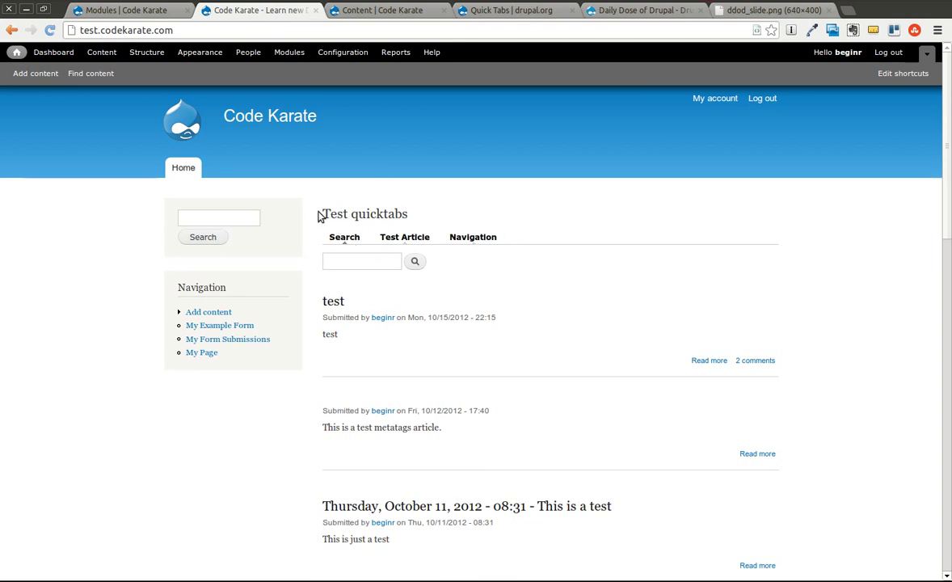
left_click_drag(300, 198, 588, 265)
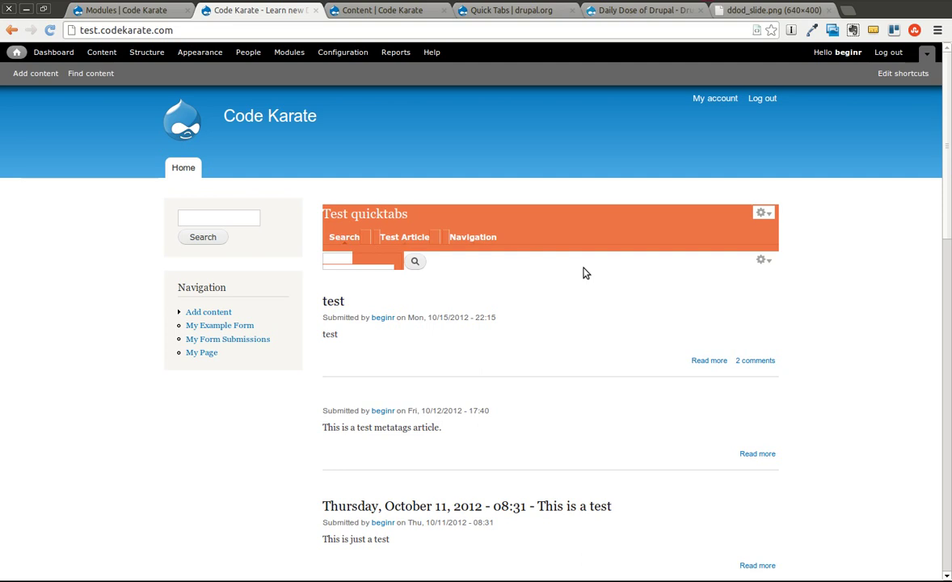
left_click(295, 248)
Cycle through the Test Article, Navigation and Search tabs, ending on Navigation's menu links
left_click(399, 240)
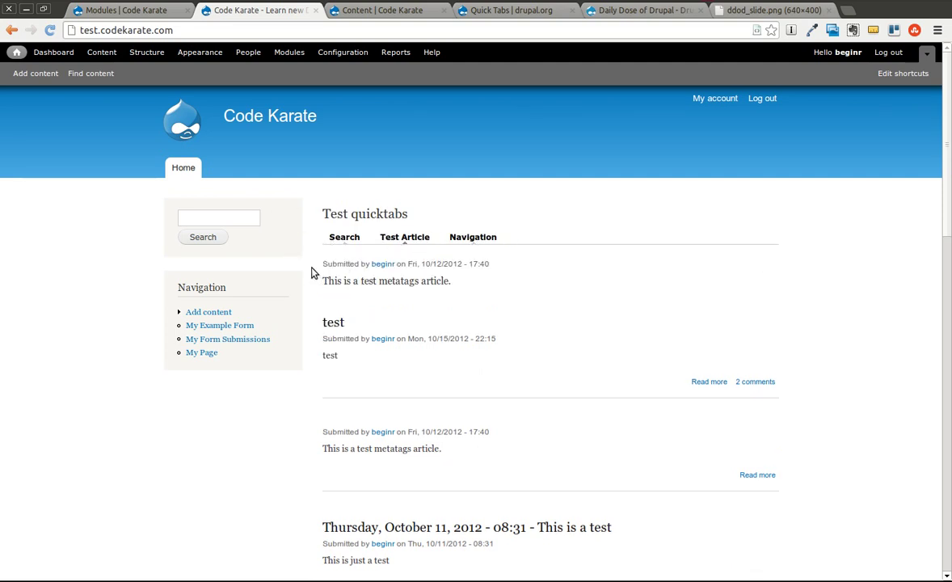
left_click(471, 242)
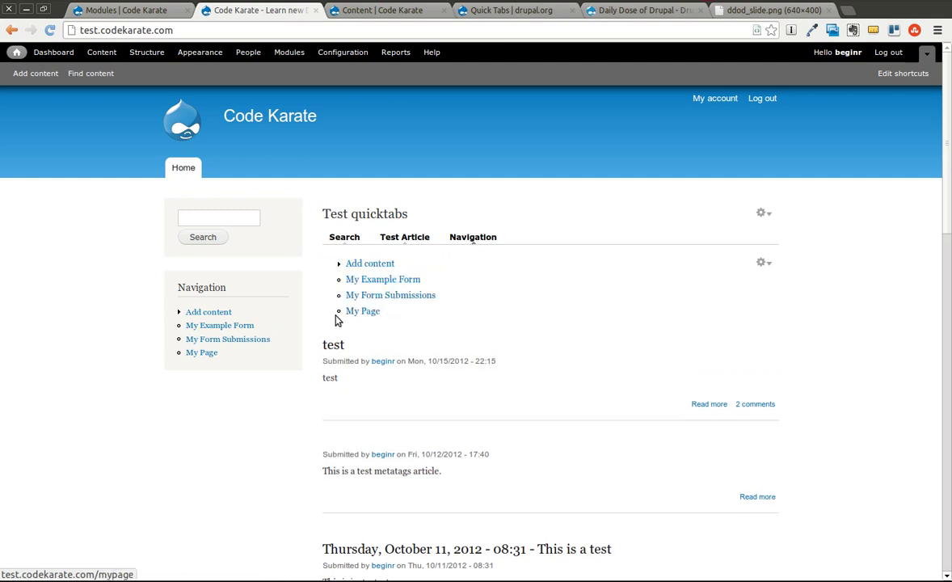
left_click(342, 239)
left_click(405, 238)
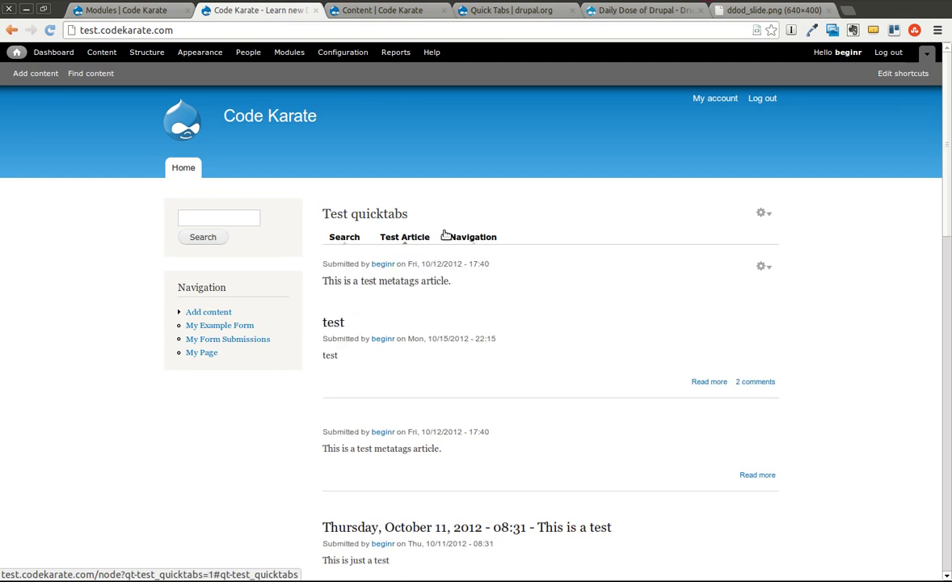
left_click(487, 242)
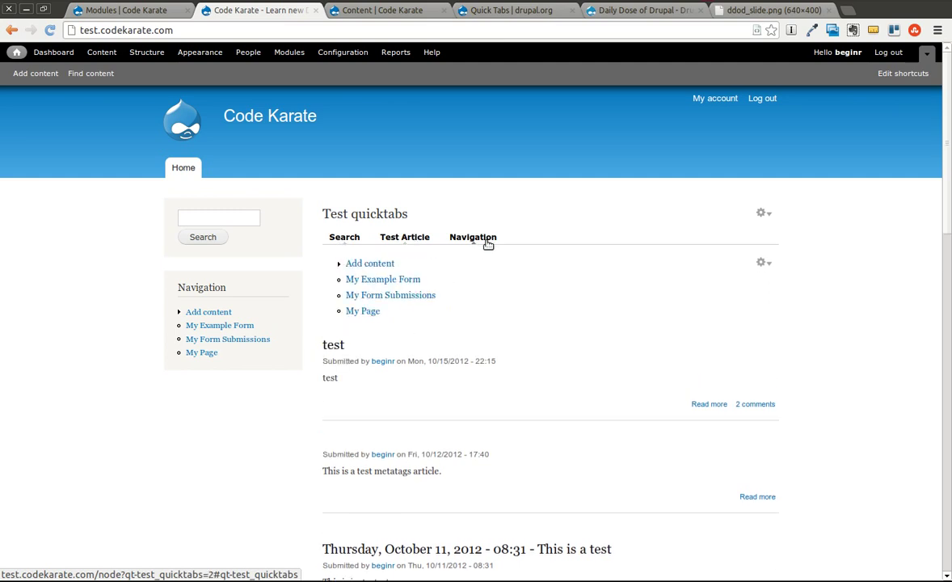
Edit Test quicktabs under Structure > Quicktabs, choose the Mac style, and save
left_click(145, 52)
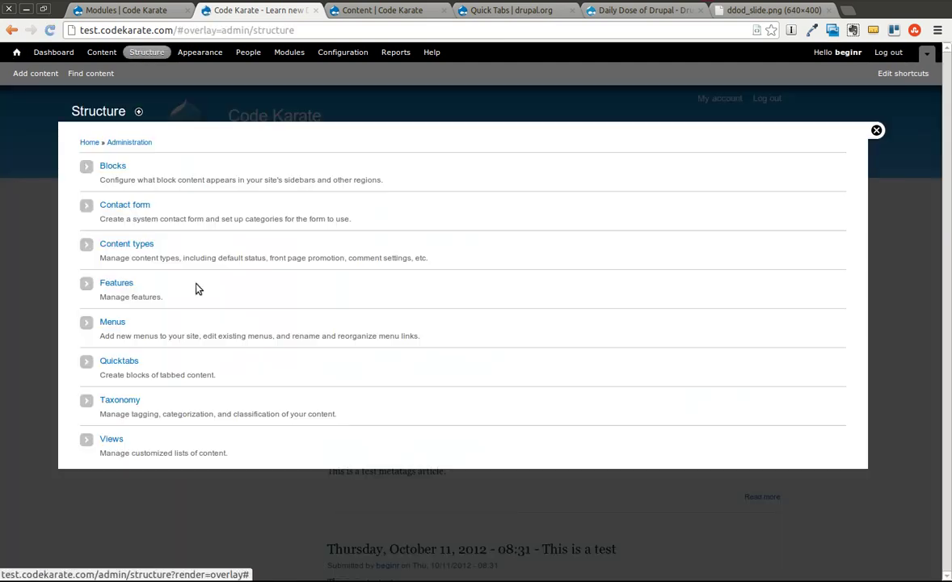
left_click(118, 363)
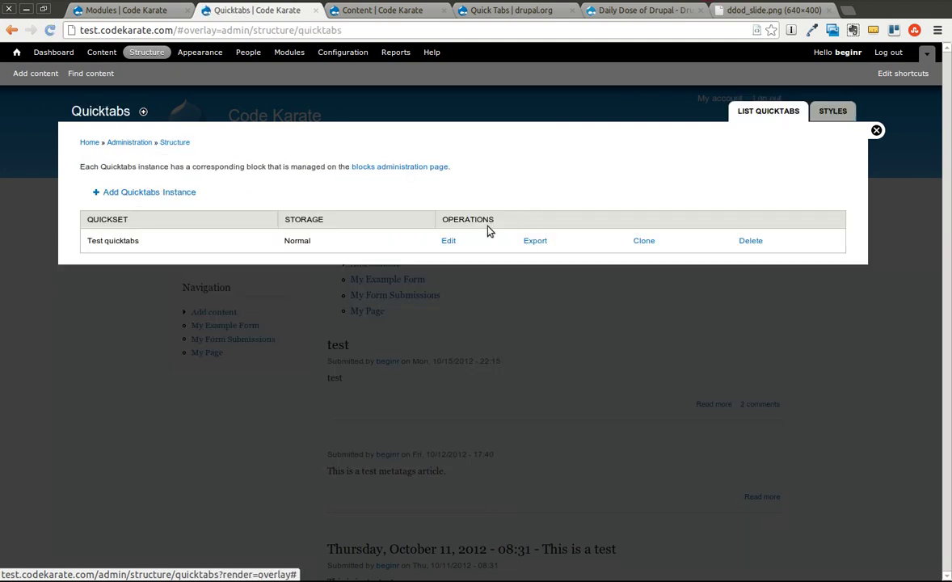
left_click(448, 241)
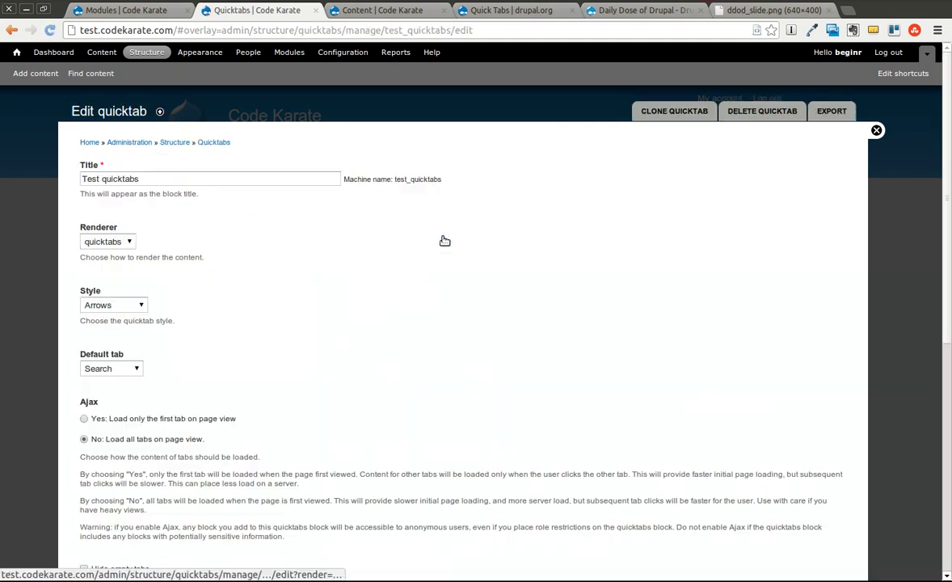
left_click(108, 307)
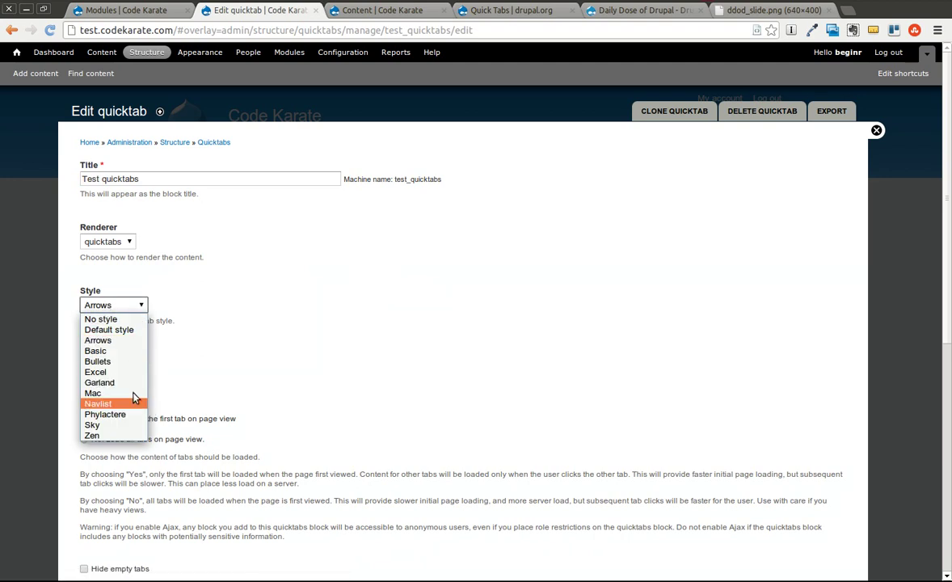
left_click(110, 393)
scroll(271, 369, "down", 5)
left_click(100, 515)
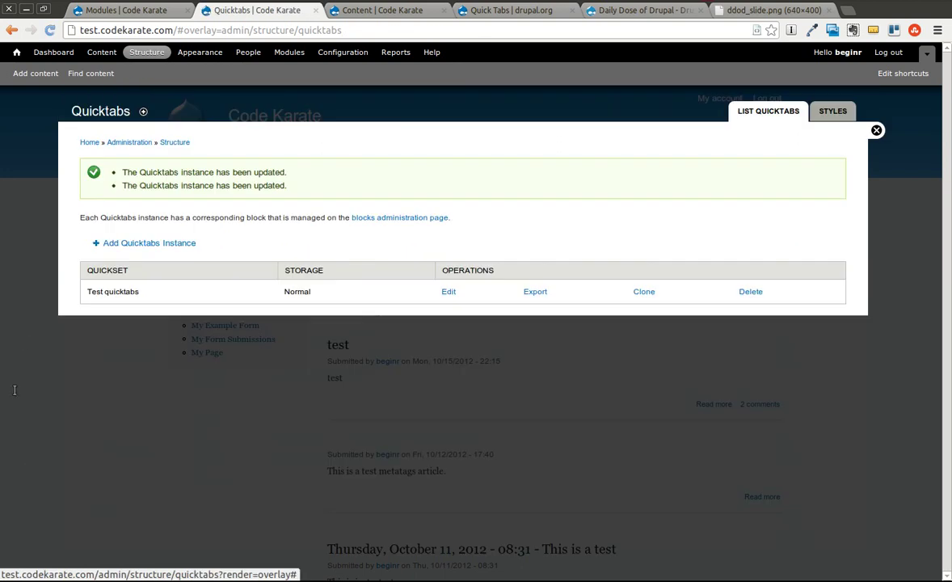
left_click_drag(33, 258, 92, 149)
Back on the front page, cycle the Mac-styled Test Article, Navigation and Search tabs, ending on Navigation
left_click(90, 146)
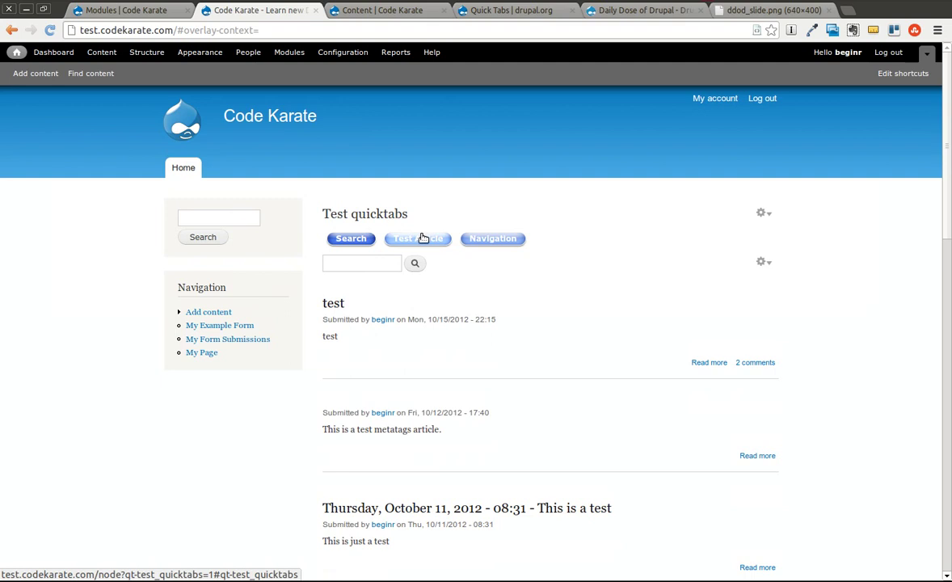
left_click(418, 238)
left_click(478, 238)
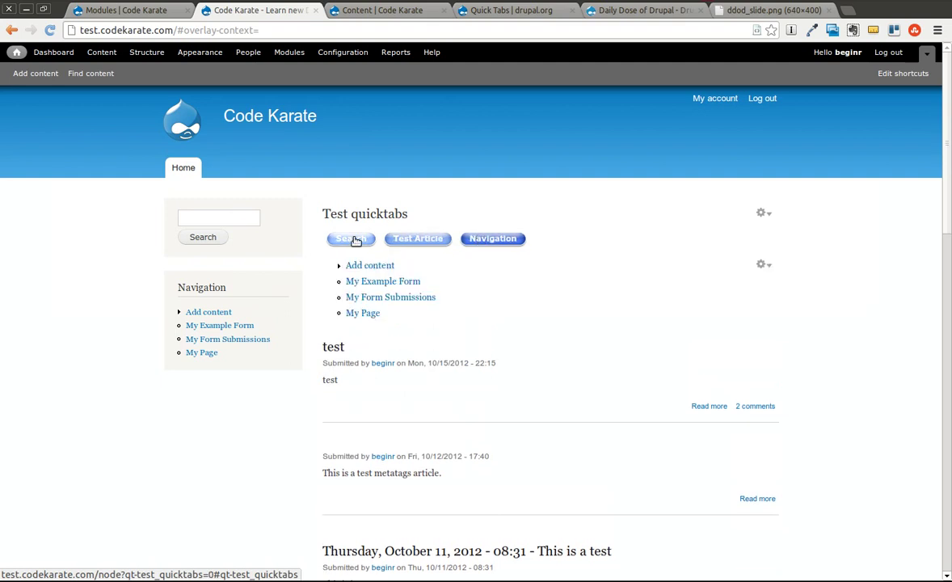
left_click(353, 240)
left_click(433, 239)
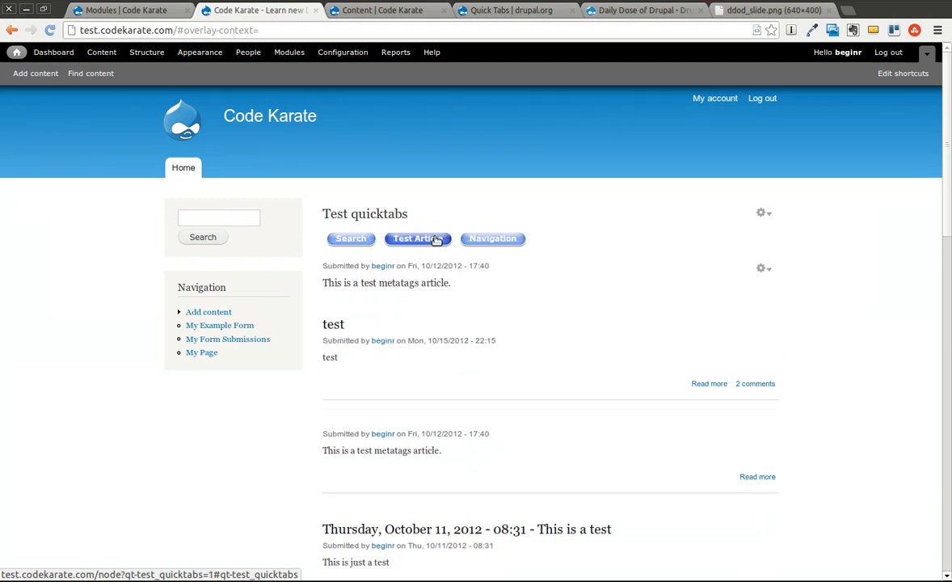
left_click(490, 243)
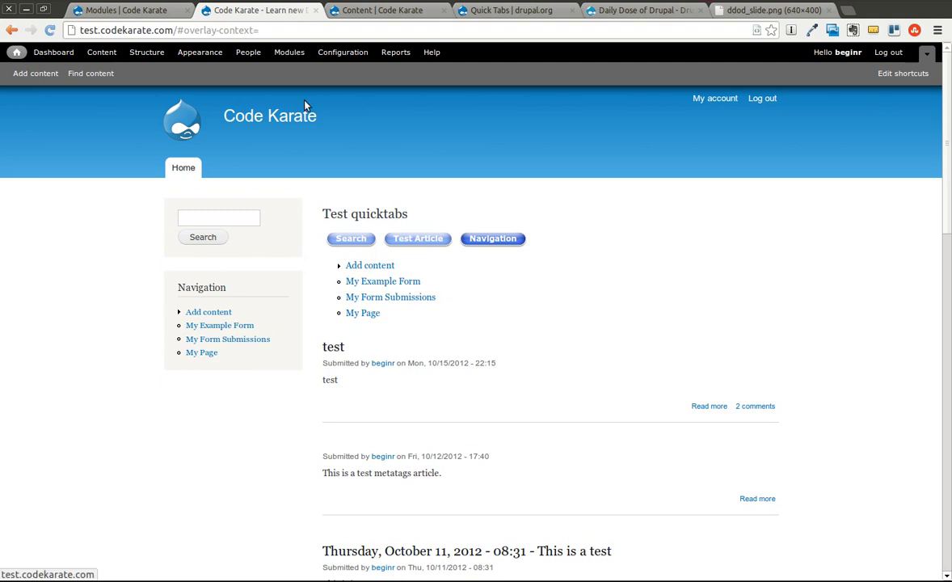
Move from the Quick Tabs drupal.org page to the ddod_slide.png closing slide
left_click(525, 11)
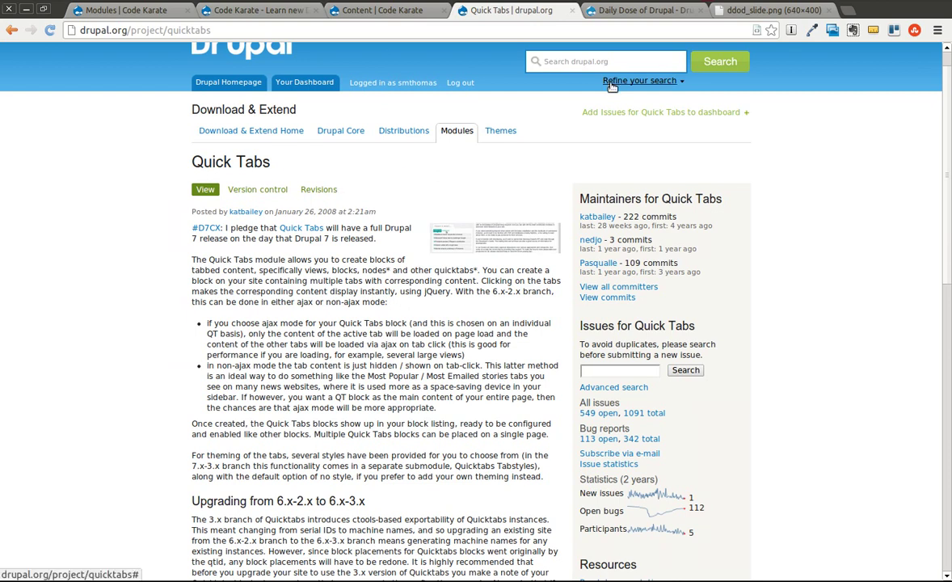
left_click(731, 10)
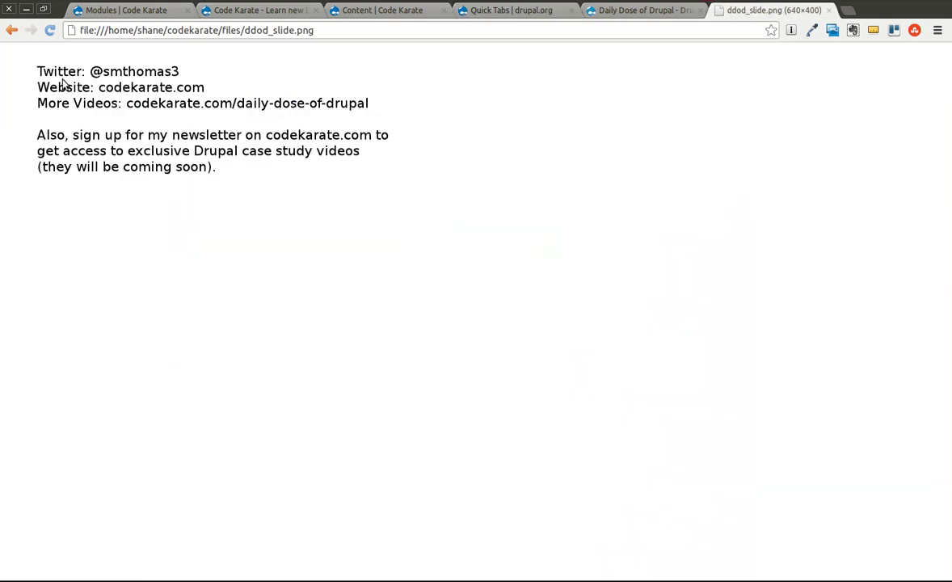